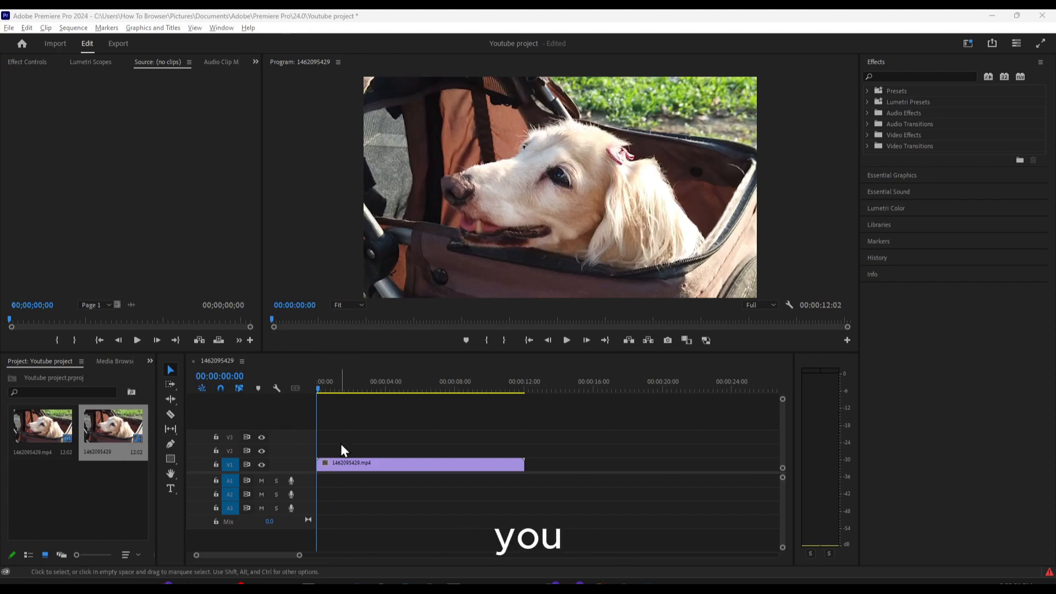
# - Open the Basic Correction settings of Lumetri Color for the 1462095429.mp4 clip on V1 and apply the automatic correction
pyautogui.click(118, 433)
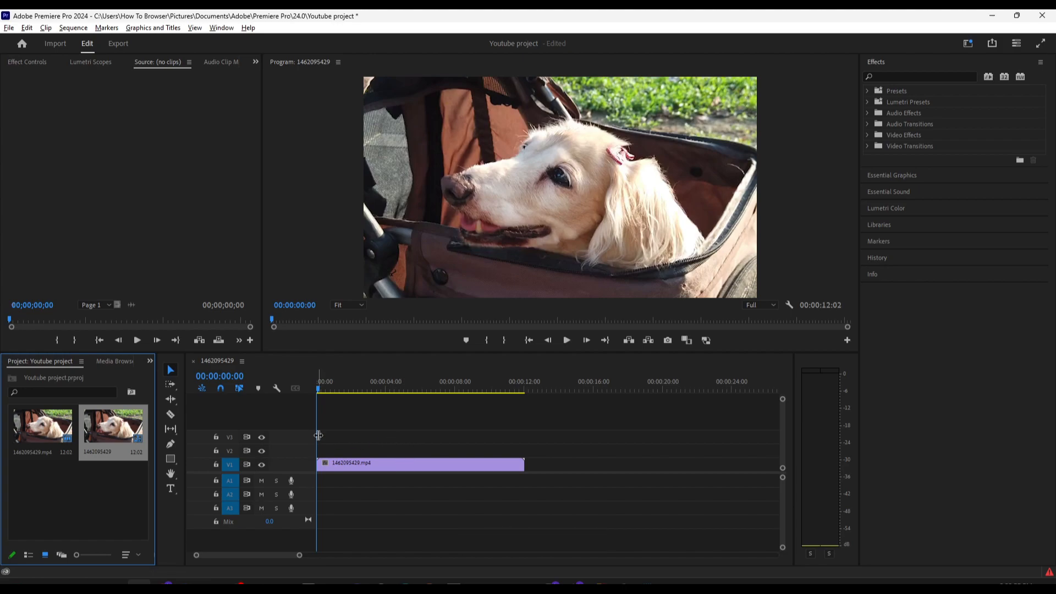
pyautogui.click(366, 467)
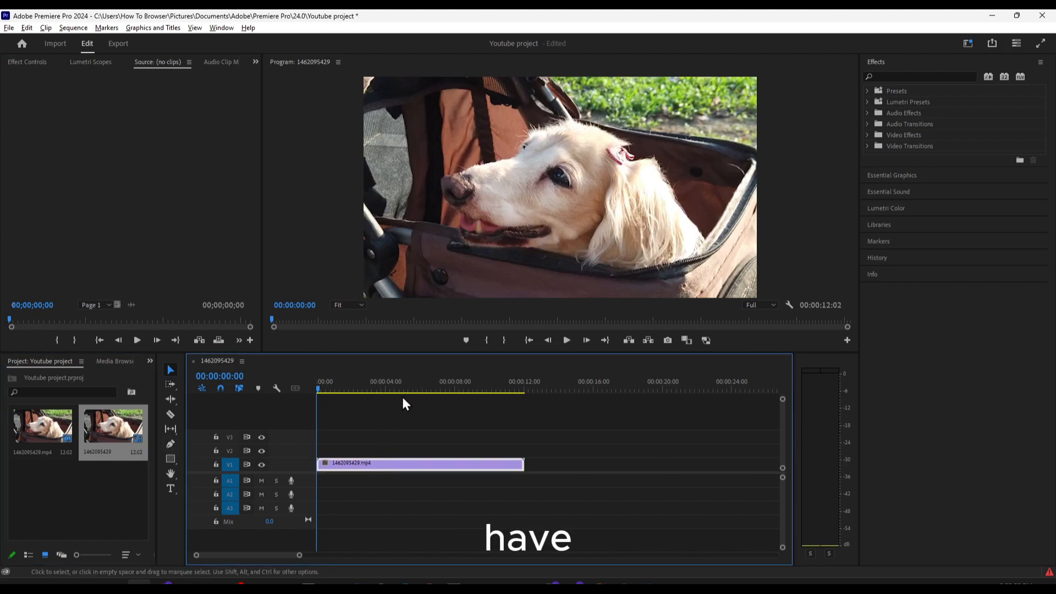
pyautogui.click(222, 28)
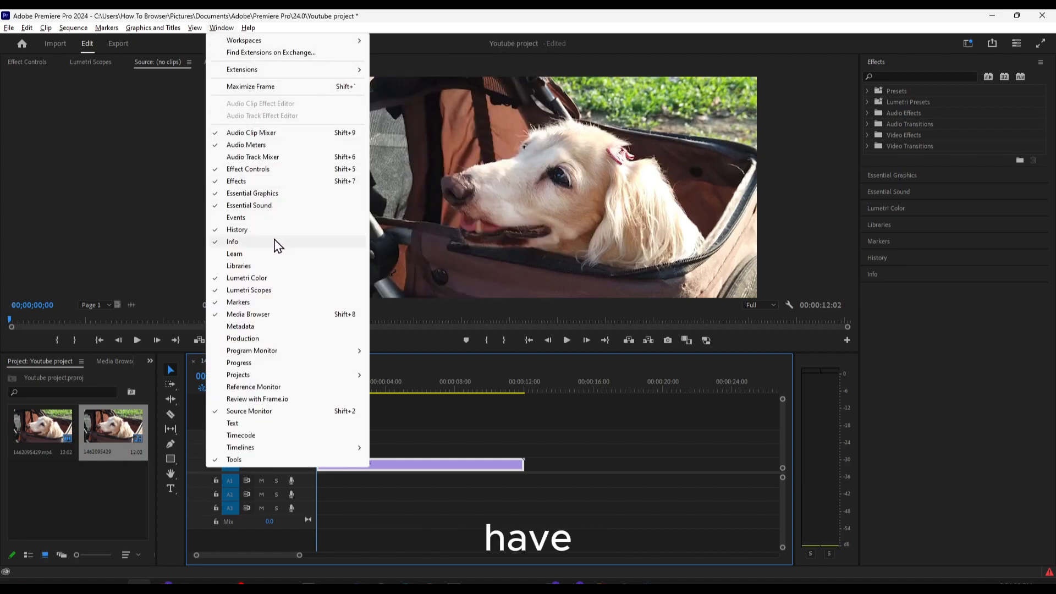
pyautogui.click(297, 281)
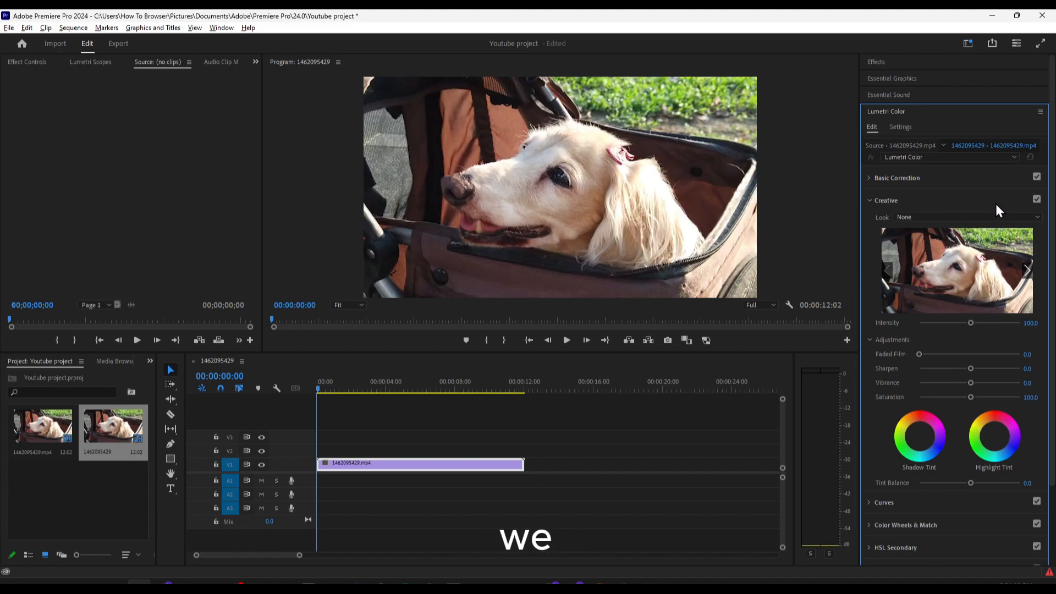
pyautogui.click(870, 184)
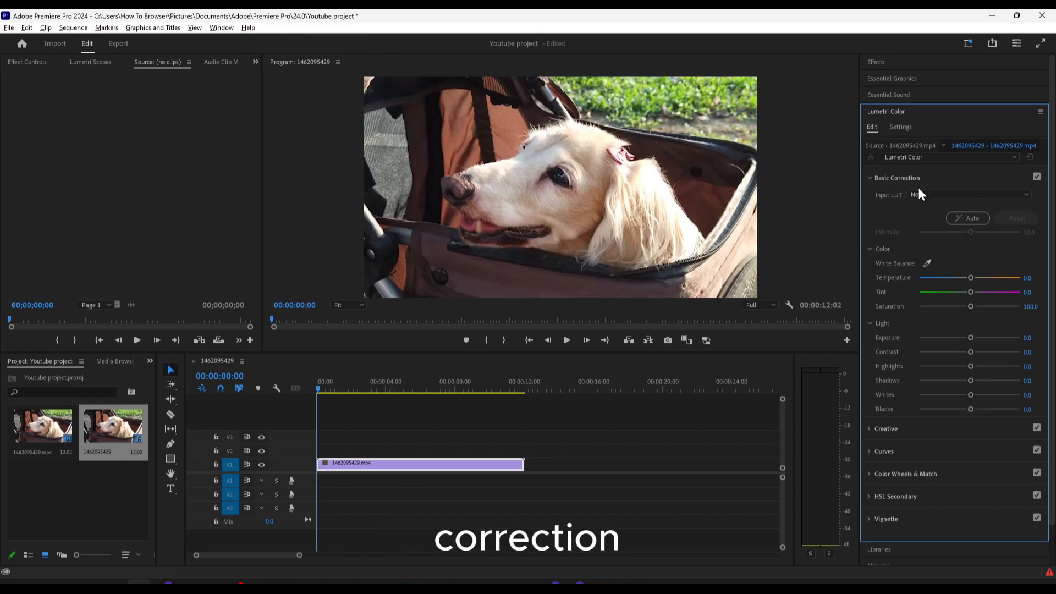
pyautogui.click(1036, 177)
pyautogui.click(1036, 177)
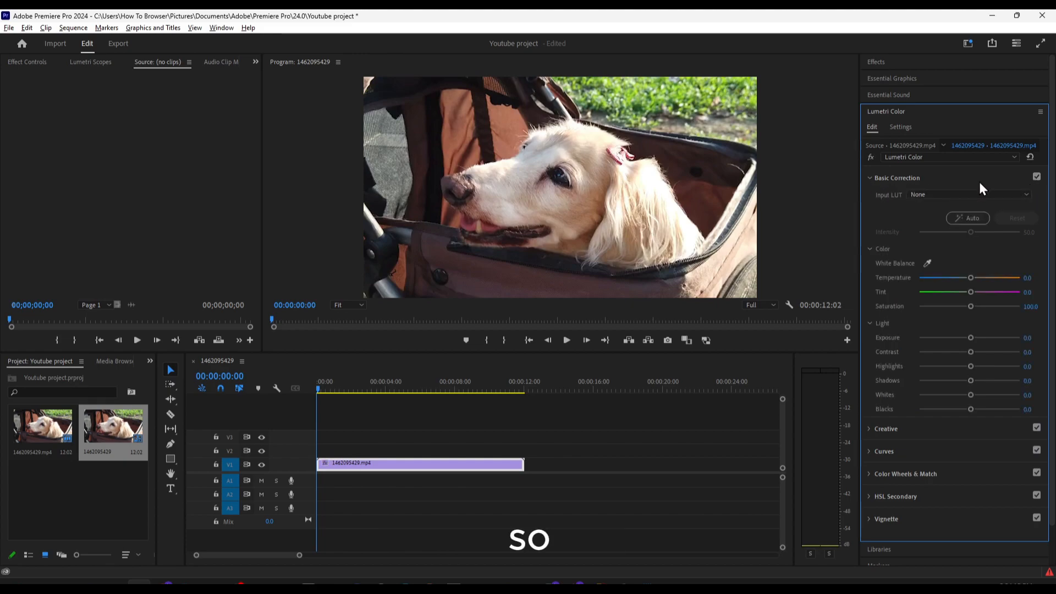
pyautogui.click(966, 219)
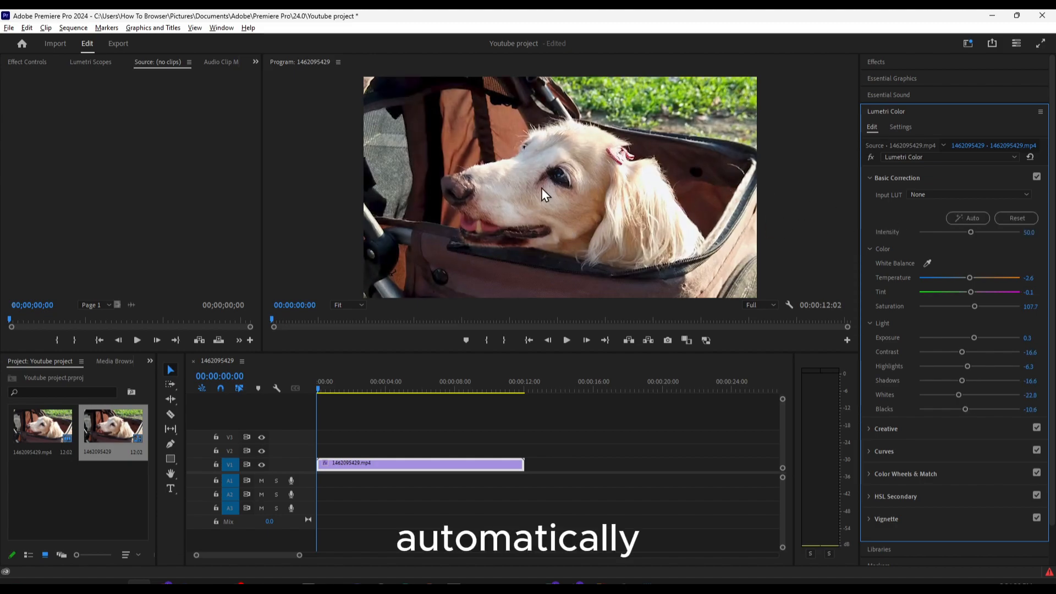
# - Go to 00:00:05:18 in the sequence and switch Basic Correction off and on repeatedly to compare the corrected clip with the original
pyautogui.click(422, 388)
pyautogui.moveTo(425, 386); pyautogui.dragTo(414, 389)
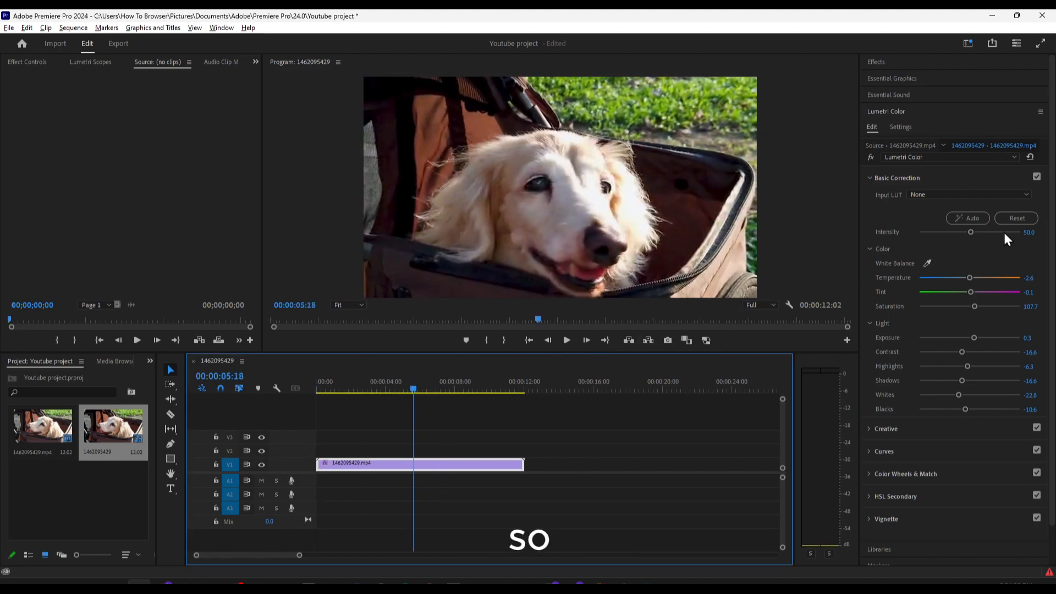
pyautogui.click(1034, 176)
pyautogui.click(1034, 176)
pyautogui.click(1034, 176)
pyautogui.click(1034, 176)
pyautogui.click(1034, 176)
pyautogui.click(1035, 176)
pyautogui.click(1035, 176)
pyautogui.click(1035, 177)
pyautogui.click(1035, 176)
pyautogui.click(1035, 176)
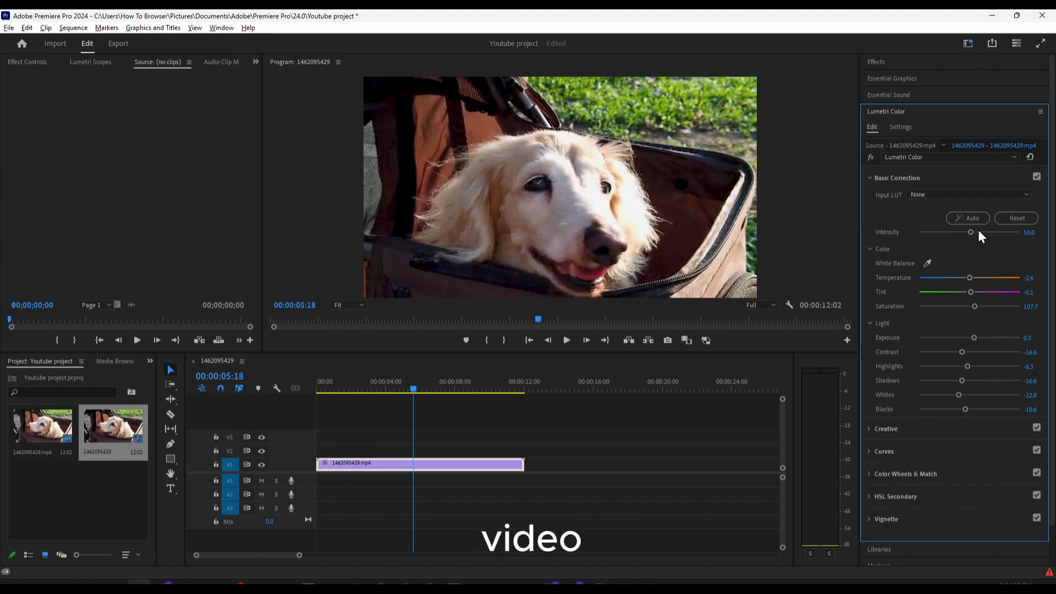
# - Set the automatic correction's Intensity to 67.4 and try several Input LUT presets on the clip, ending with None
pyautogui.moveTo(971, 232)
pyautogui.mouseDown()
pyautogui.moveTo(1017, 232)
pyautogui.moveTo(922, 235)
pyautogui.moveTo(1018, 232)
pyautogui.moveTo(921, 232)
pyautogui.moveTo(986, 231)
pyautogui.mouseUp()
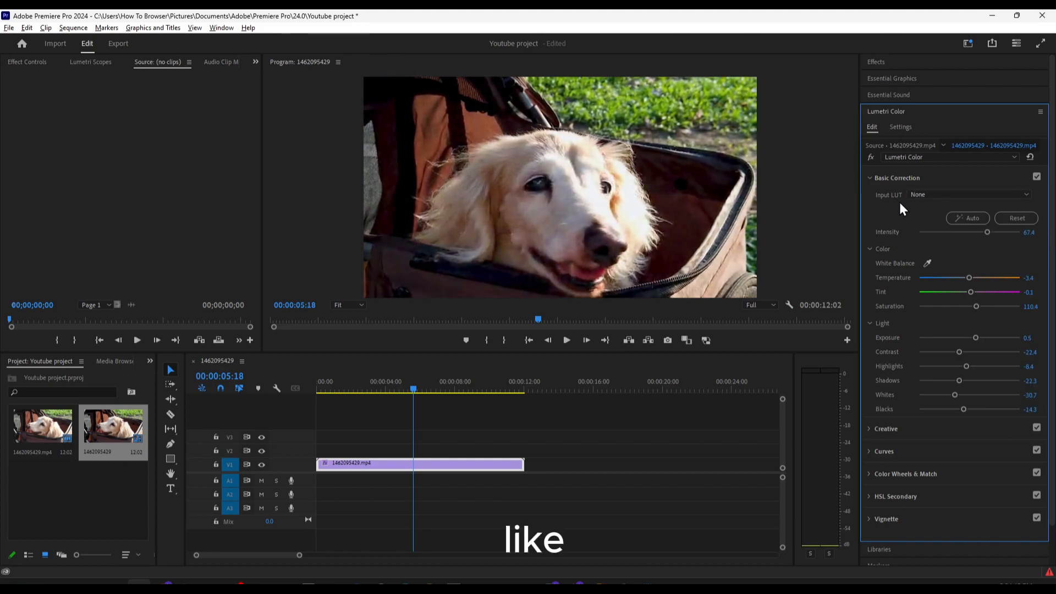
pyautogui.click(933, 195)
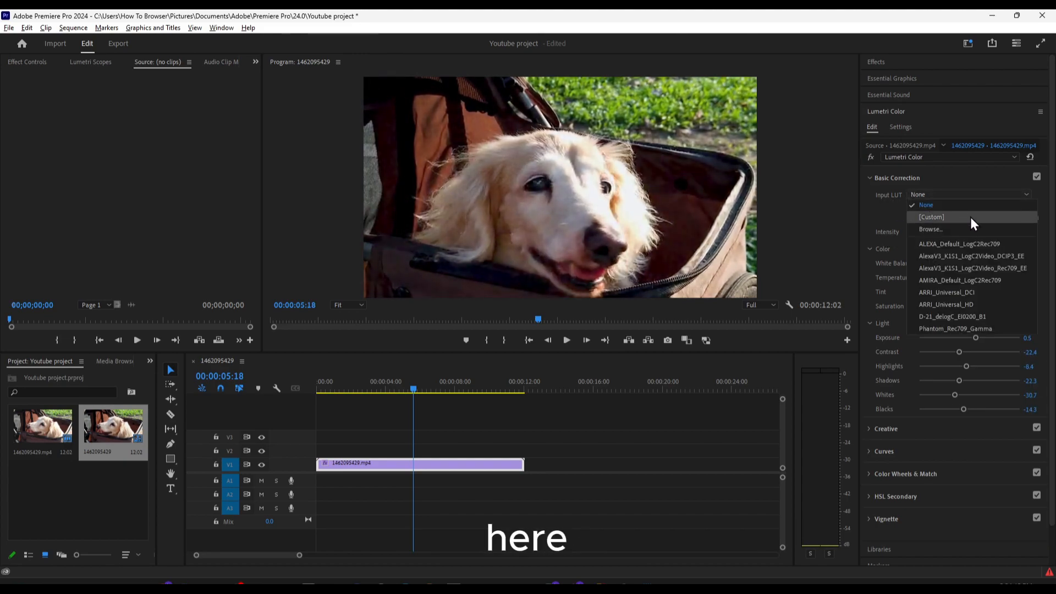
pyautogui.click(975, 240)
pyautogui.click(945, 194)
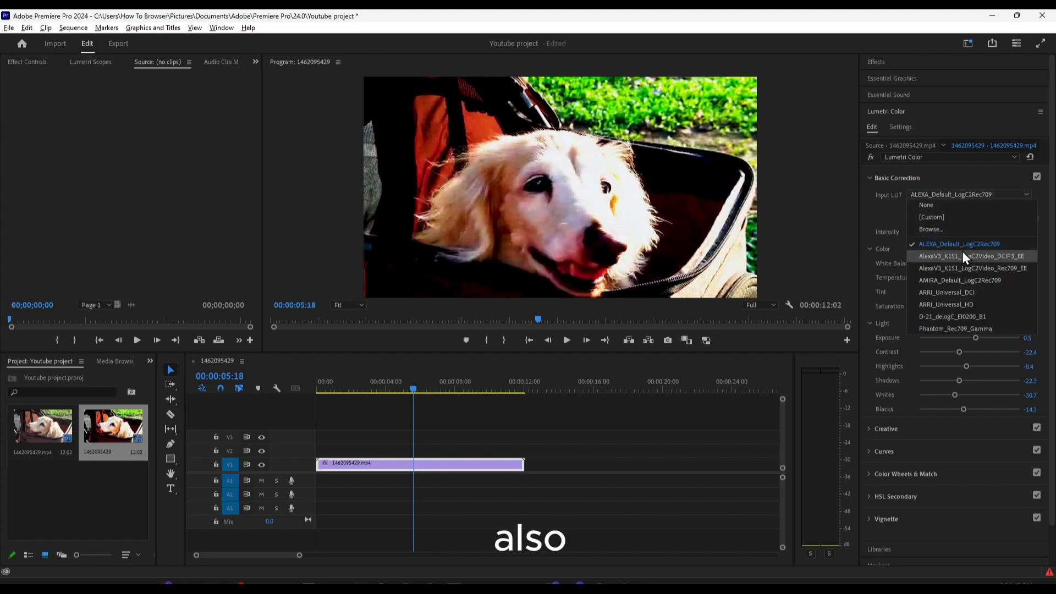
pyautogui.click(960, 255)
pyautogui.click(945, 196)
pyautogui.click(946, 196)
pyautogui.click(946, 196)
pyautogui.click(962, 280)
pyautogui.click(938, 196)
pyautogui.click(957, 292)
pyautogui.click(942, 196)
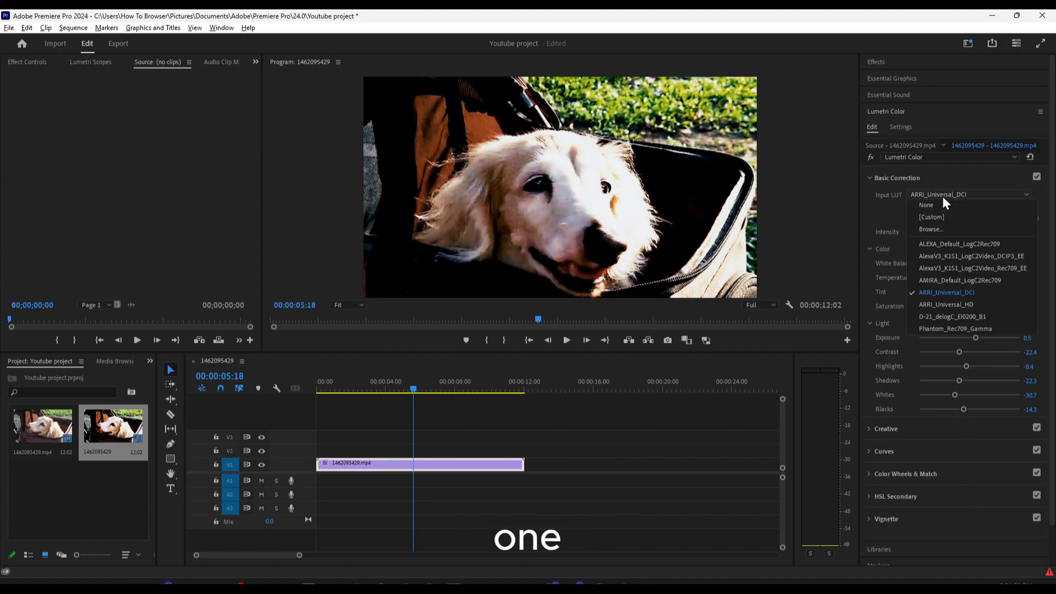
pyautogui.click(957, 305)
pyautogui.click(930, 198)
pyautogui.click(948, 317)
pyautogui.click(942, 195)
pyautogui.click(945, 327)
pyautogui.click(938, 196)
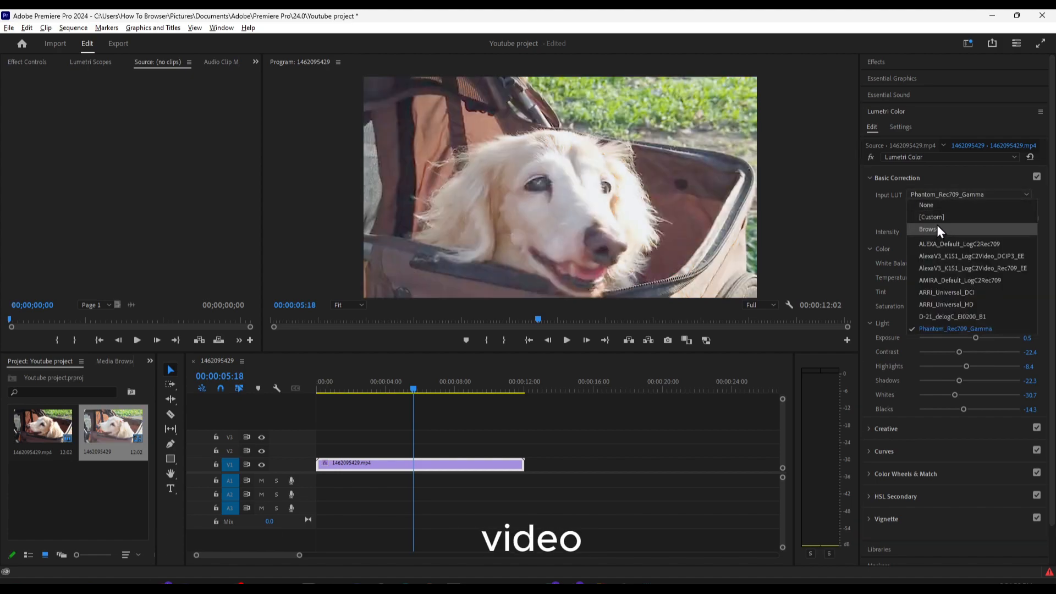
pyautogui.click(936, 205)
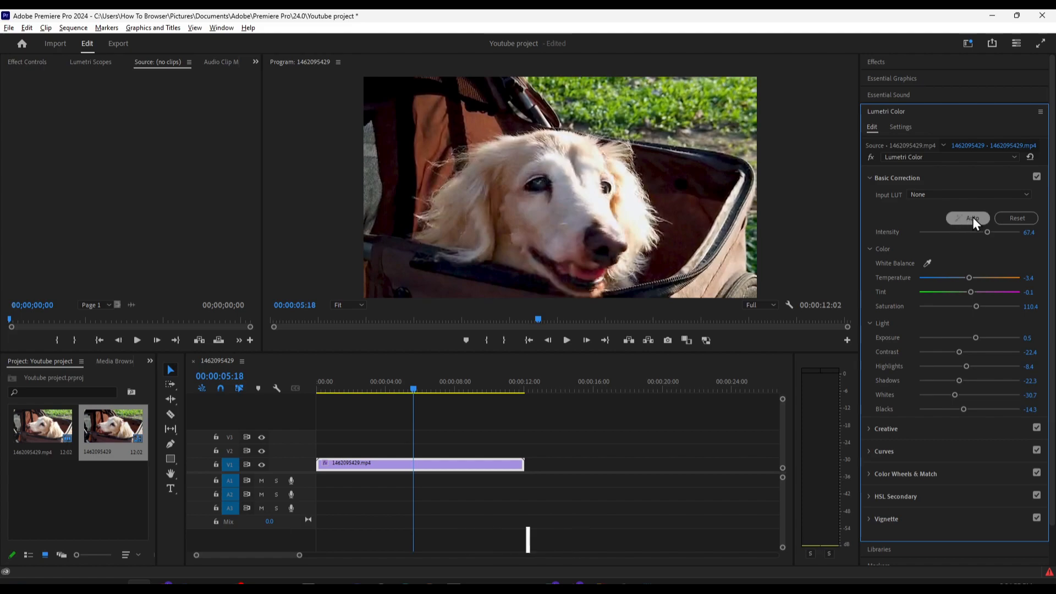
# - Reapply the automatic correction and raise Exposure to 1.4 and Contrast to 16.3
pyautogui.click(974, 218)
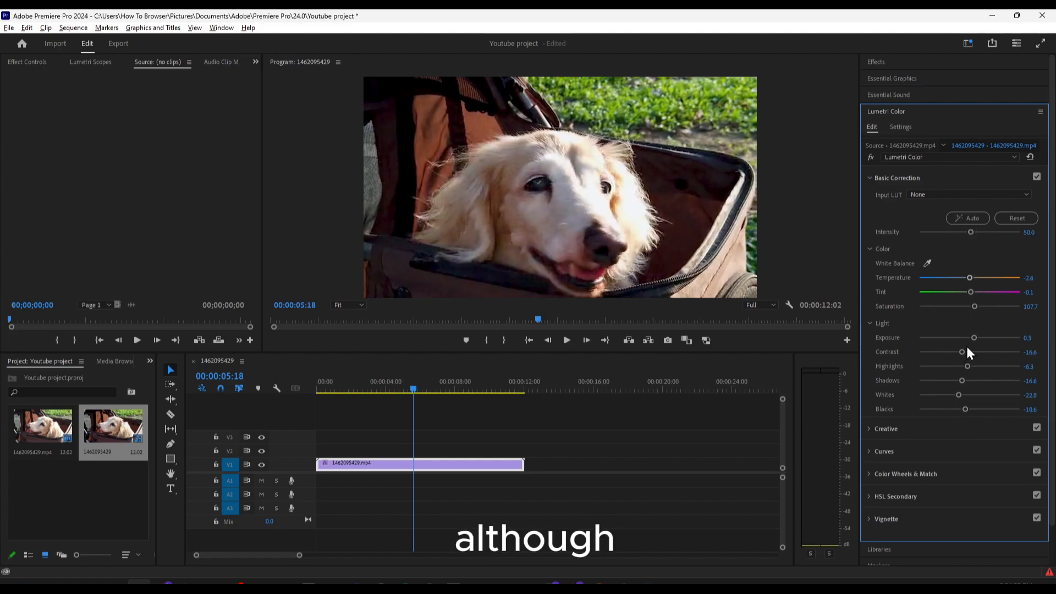
pyautogui.moveTo(975, 337)
pyautogui.mouseDown()
pyautogui.moveTo(1001, 336)
pyautogui.moveTo(965, 352)
pyautogui.moveTo(978, 352)
pyautogui.mouseUp()
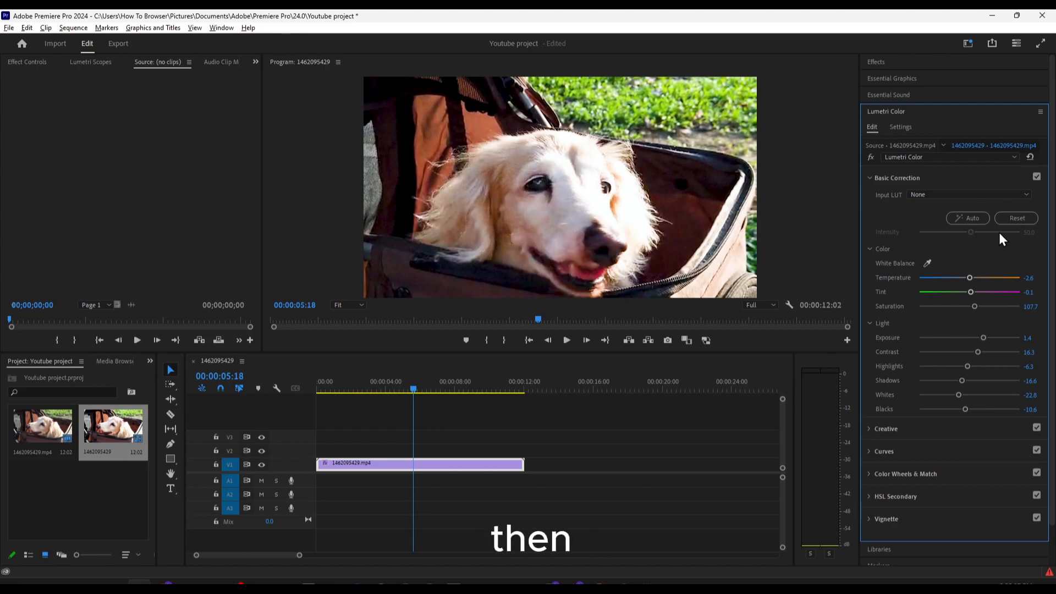
# - Run the automatic correction again and set its Intensity to 86.4
pyautogui.click(964, 219)
pyautogui.moveTo(972, 231); pyautogui.dragTo(1011, 232)
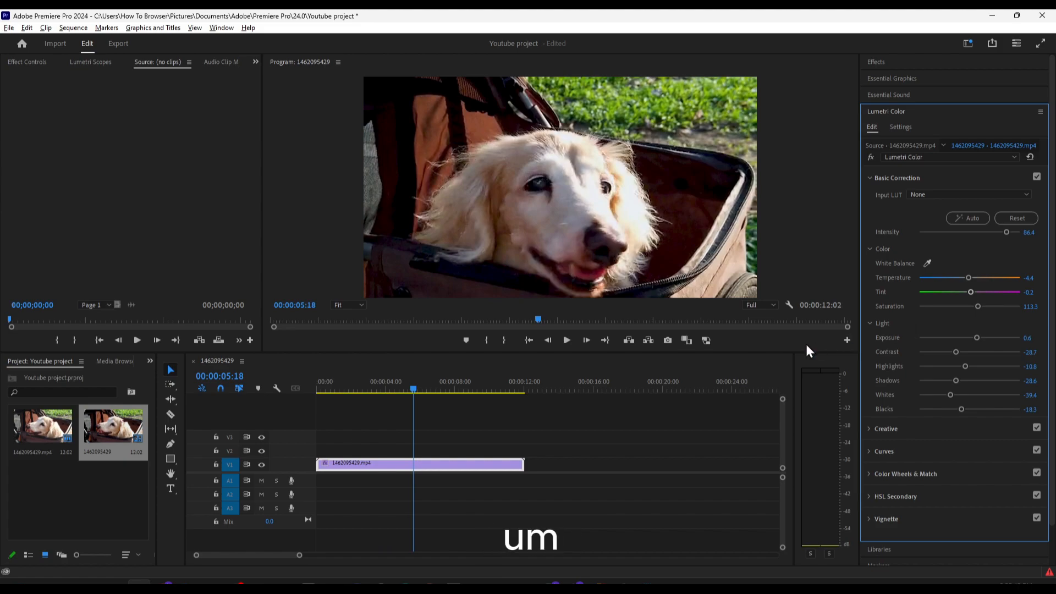
# - Scrub through the corrected clip and switch Basic Correction off and on at 00:00:00:25 to compare it with the original
pyautogui.click(486, 378)
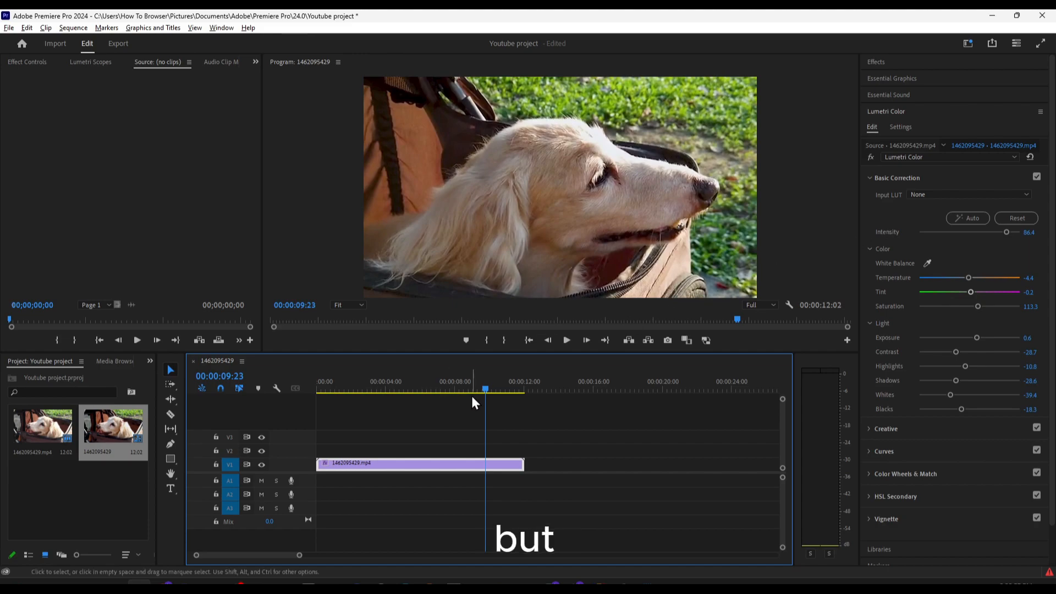
pyautogui.click(388, 389)
pyautogui.moveTo(387, 391); pyautogui.dragTo(330, 391)
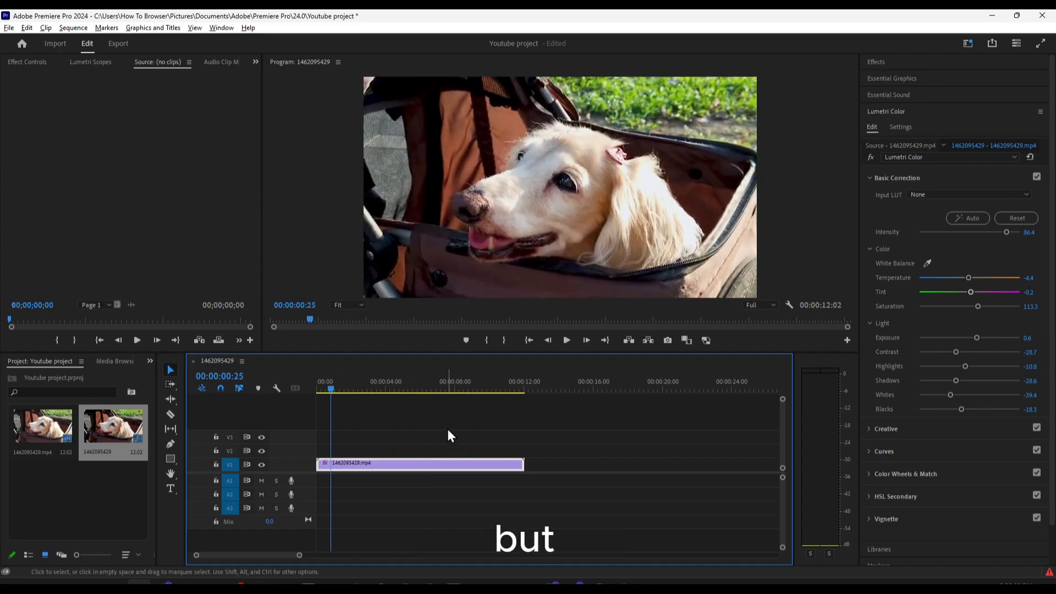
pyautogui.click(1037, 180)
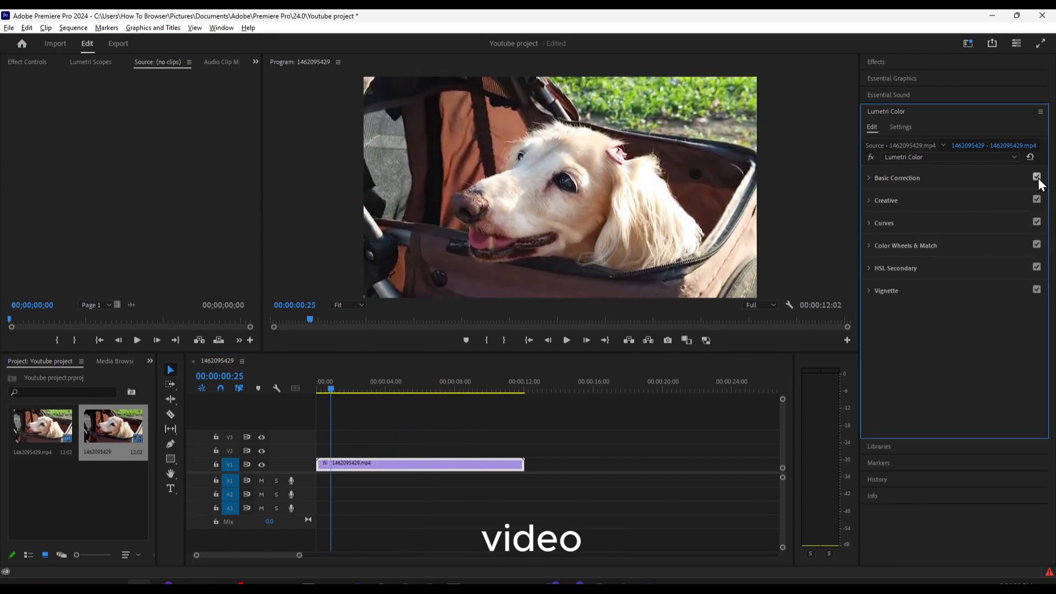
pyautogui.click(1039, 178)
pyautogui.click(1038, 178)
pyautogui.click(1037, 178)
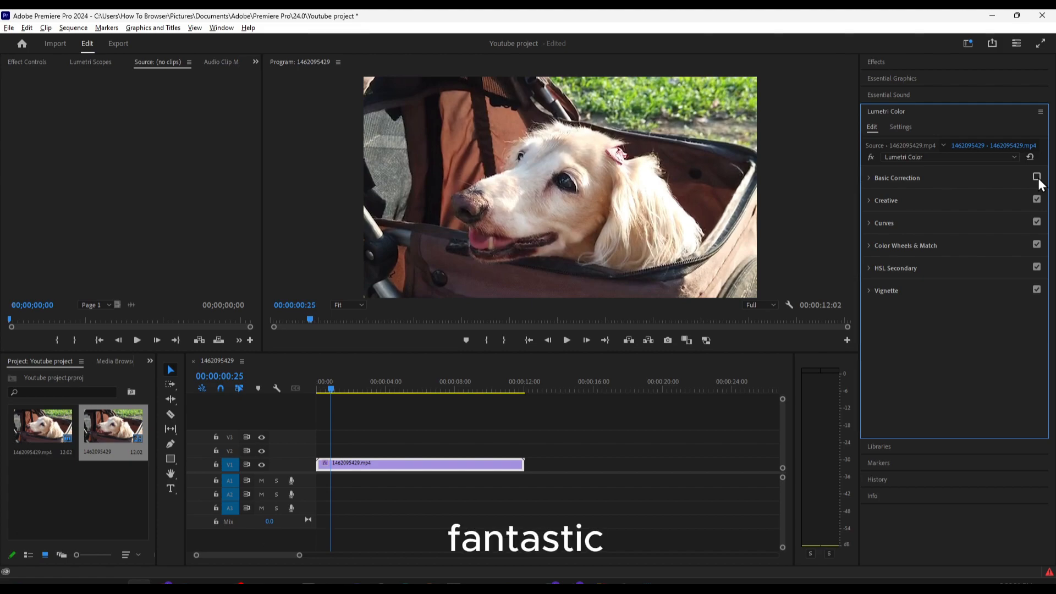
pyautogui.click(762, 586)
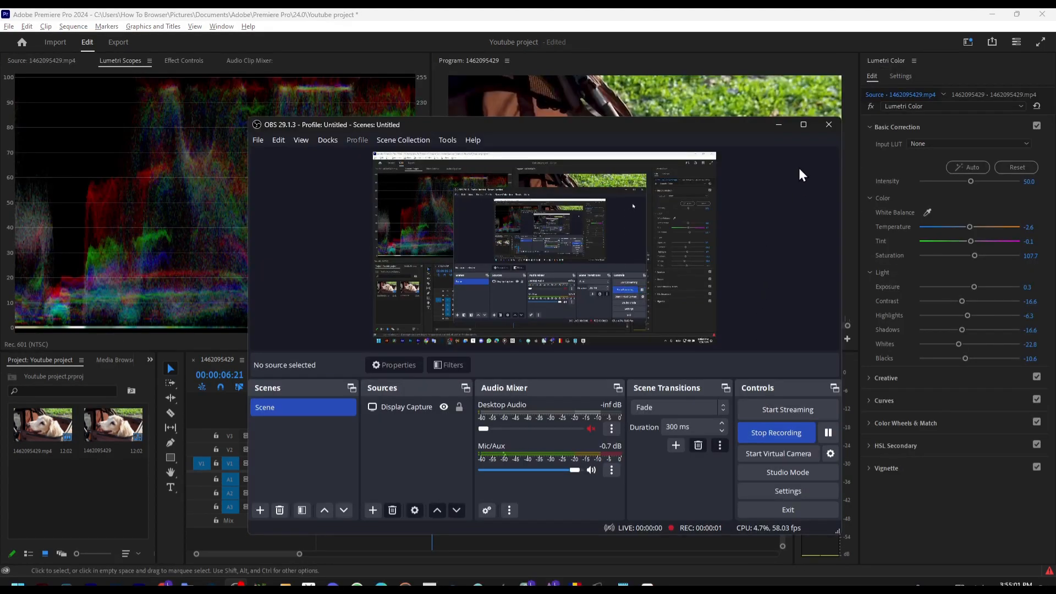
pyautogui.click(778, 124)
# - Place the playhead at 00:00:03:10 and search the effects for "lumetri" to locate the Lumetri Color video effect
pyautogui.click(453, 387)
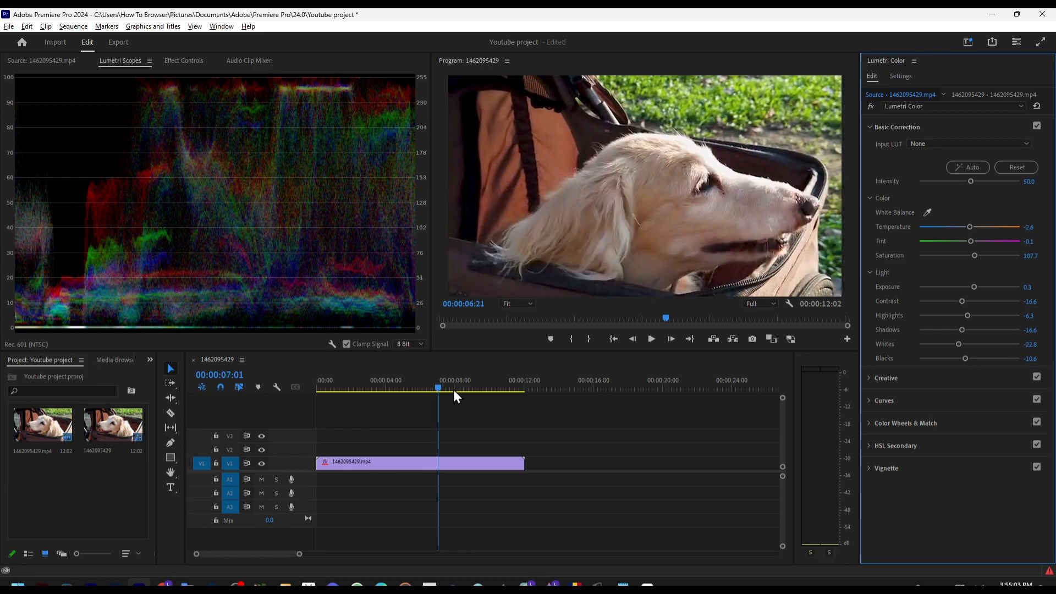
pyautogui.moveTo(453, 391); pyautogui.dragTo(374, 391)
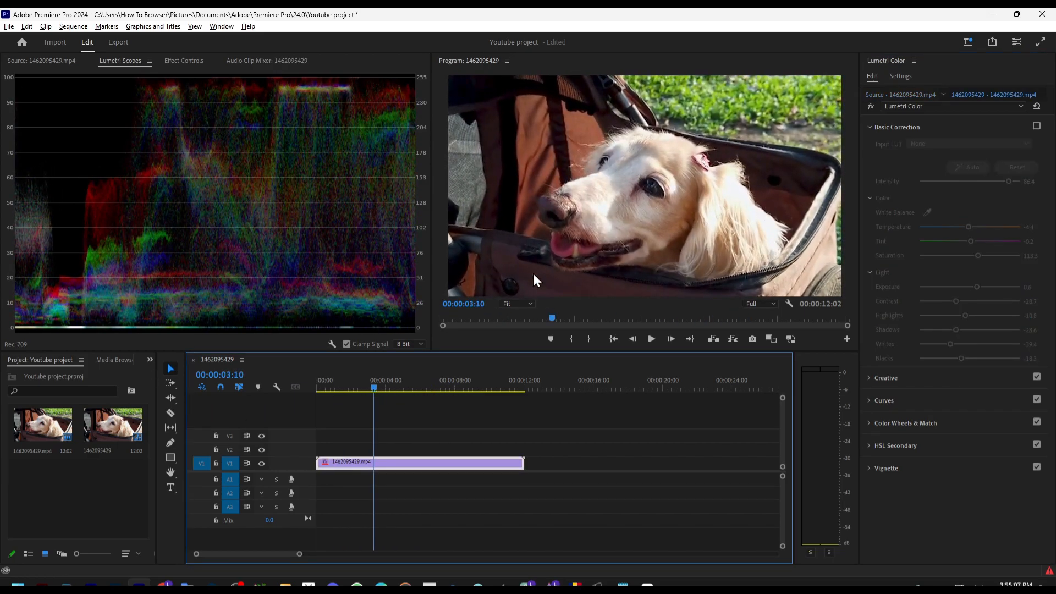
pyautogui.click(148, 360)
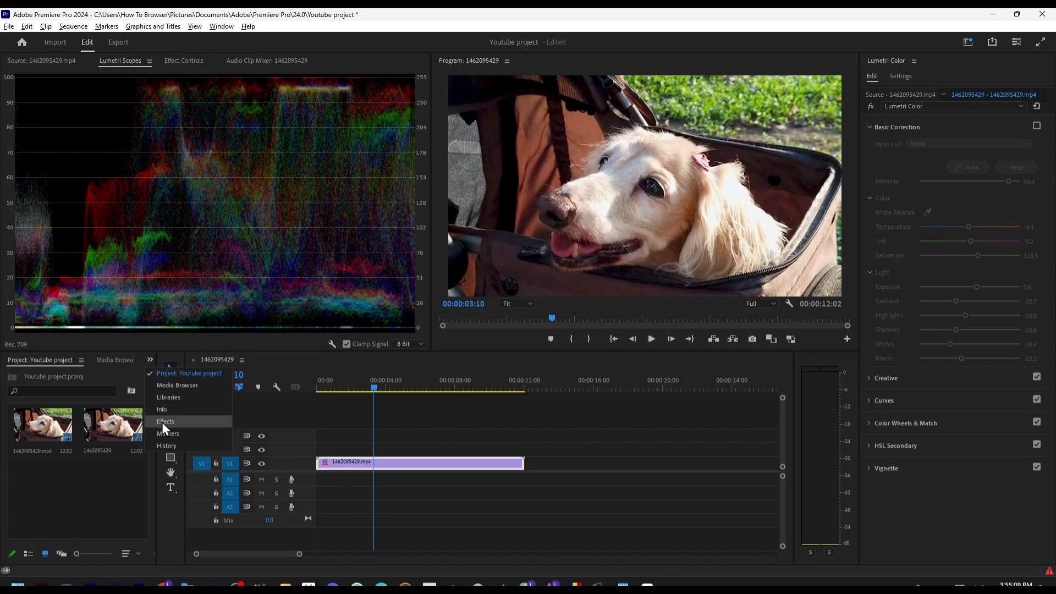
pyautogui.click(162, 421)
pyautogui.click(63, 374)
pyautogui.doubleClick(63, 374)
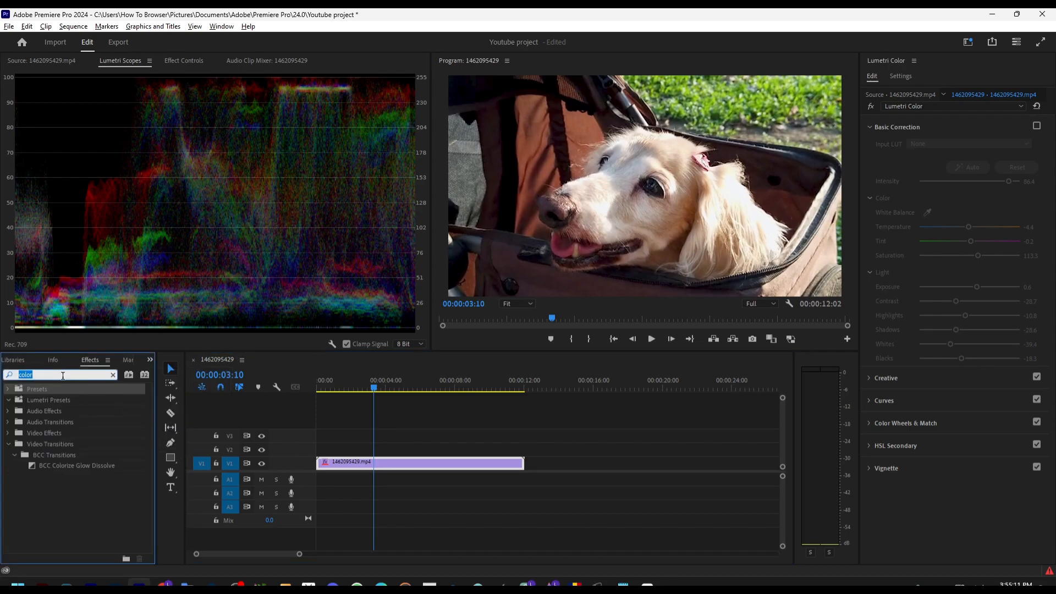
pyautogui.write('lumetri')
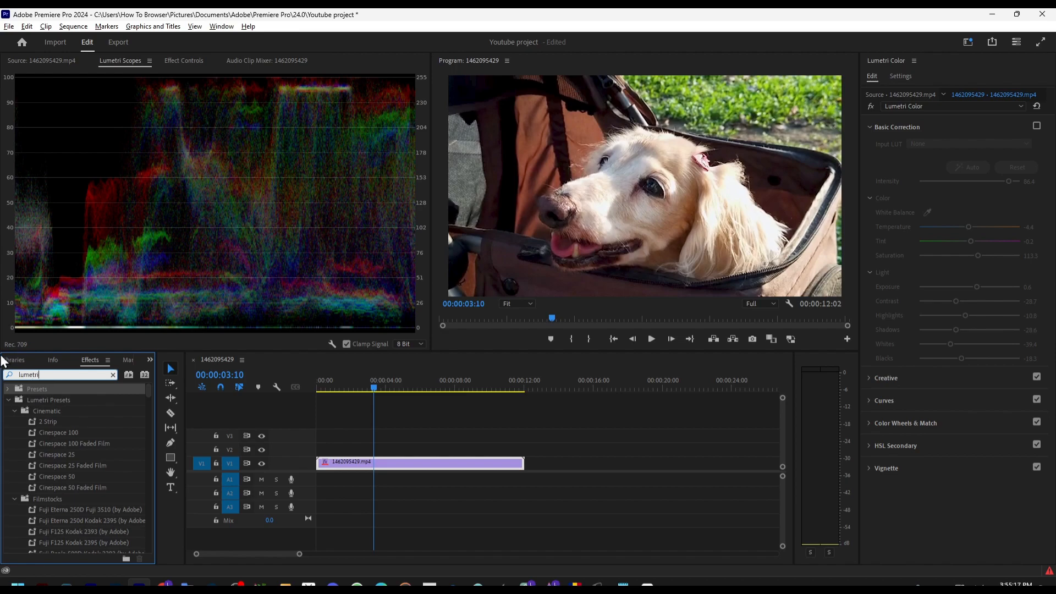
pyautogui.click(8, 400)
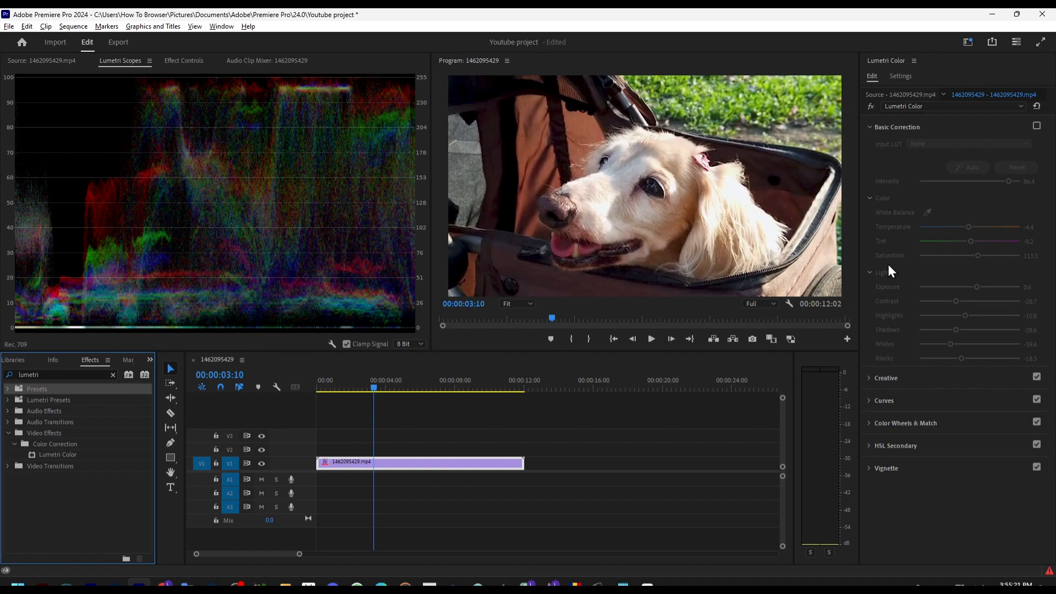
# - Add an elliptical mask to the clip's Lumetri Color effect and shape it around the dog's face
pyautogui.click(184, 61)
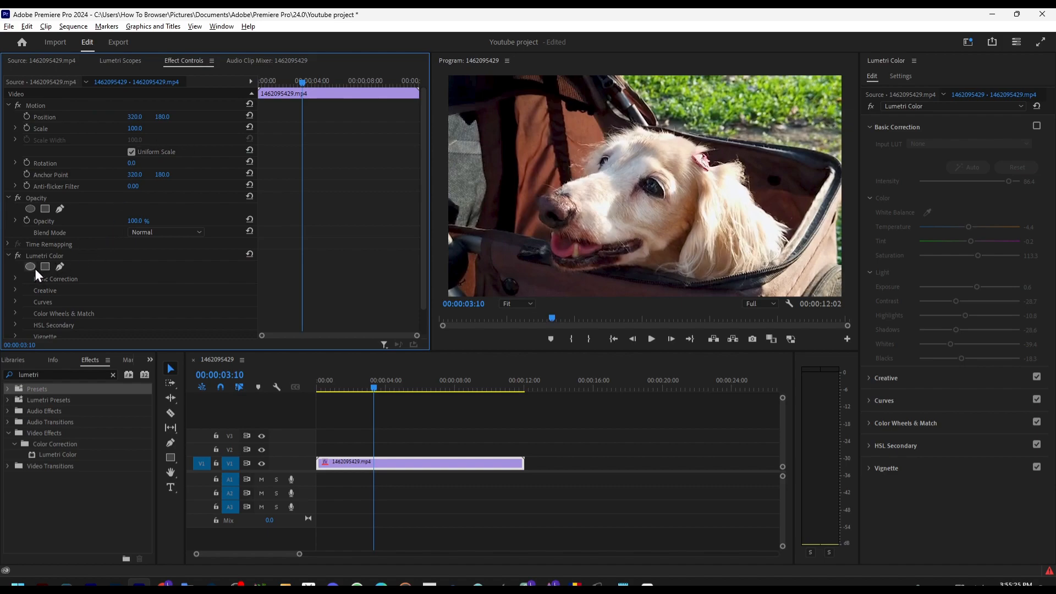
pyautogui.scroll(-1, 34, 268)
pyautogui.click(31, 239)
pyautogui.moveTo(636, 201)
pyautogui.mouseDown()
pyautogui.moveTo(557, 201)
pyautogui.moveTo(599, 204)
pyautogui.moveTo(627, 190)
pyautogui.mouseUp()
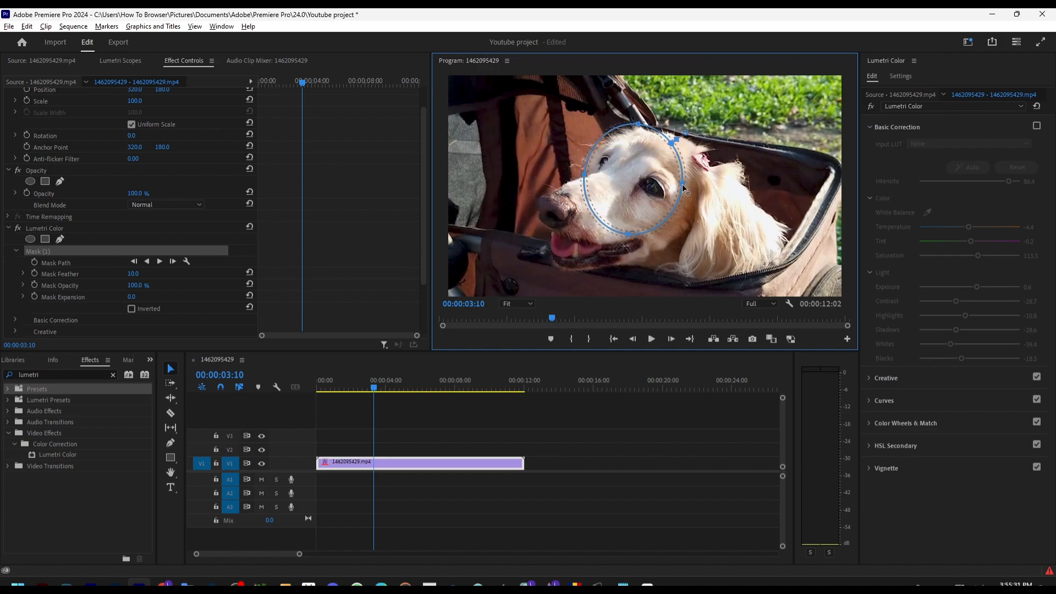
pyautogui.moveTo(682, 184); pyautogui.dragTo(731, 189)
pyautogui.moveTo(673, 192); pyautogui.dragTo(628, 209)
pyautogui.moveTo(607, 254); pyautogui.dragTo(604, 295)
pyautogui.moveTo(616, 144); pyautogui.dragTo(617, 123)
pyautogui.moveTo(665, 201)
pyautogui.mouseDown()
pyautogui.moveTo(710, 189)
pyautogui.moveTo(648, 204)
pyautogui.mouseUp()
# - Expand Basic Correction in the clip's Lumetri Color effect controls and make it active for the masked area
pyautogui.scroll(-3, 150, 290)
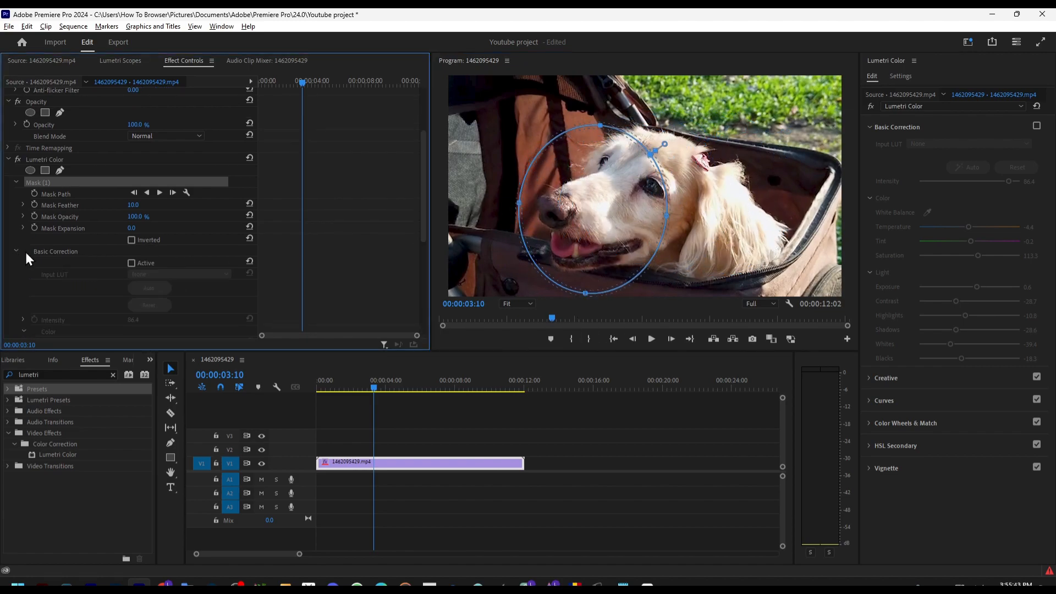
pyautogui.click(17, 252)
pyautogui.click(131, 230)
pyautogui.click(130, 231)
pyautogui.click(131, 230)
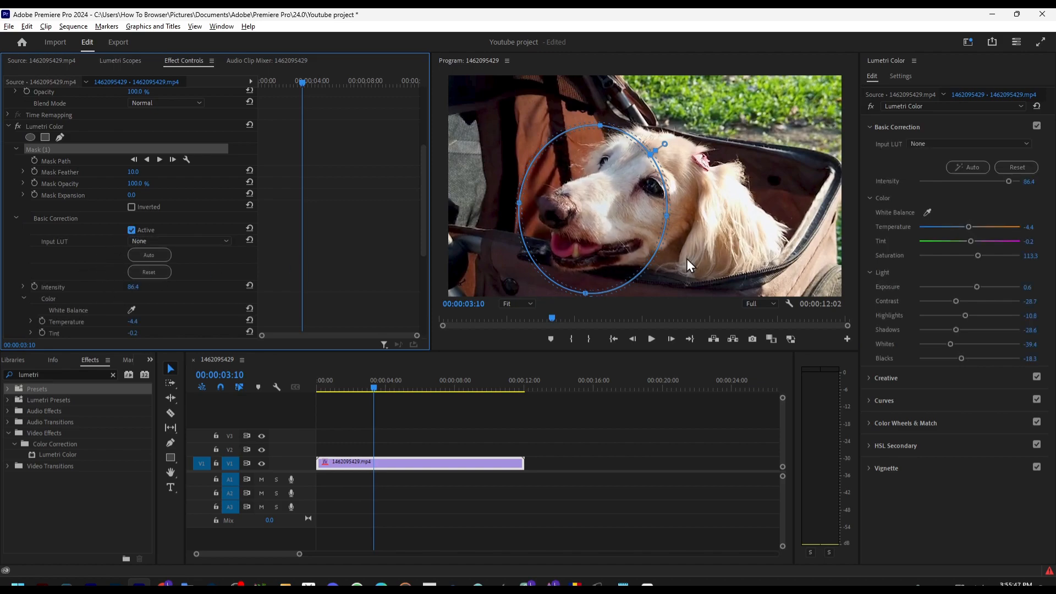
# - Widen the elliptical mask to cover the dog's whole head and ear, and set the masked correction's Exposure to 1.0
pyautogui.moveTo(978, 287)
pyautogui.mouseDown()
pyautogui.moveTo(1000, 283)
pyautogui.moveTo(991, 283)
pyautogui.mouseUp()
pyautogui.moveTo(668, 215); pyautogui.dragTo(788, 227)
pyautogui.moveTo(984, 286)
pyautogui.mouseDown()
pyautogui.moveTo(962, 285)
pyautogui.moveTo(976, 283)
pyautogui.mouseUp()
pyautogui.moveTo(667, 209); pyautogui.dragTo(670, 202)
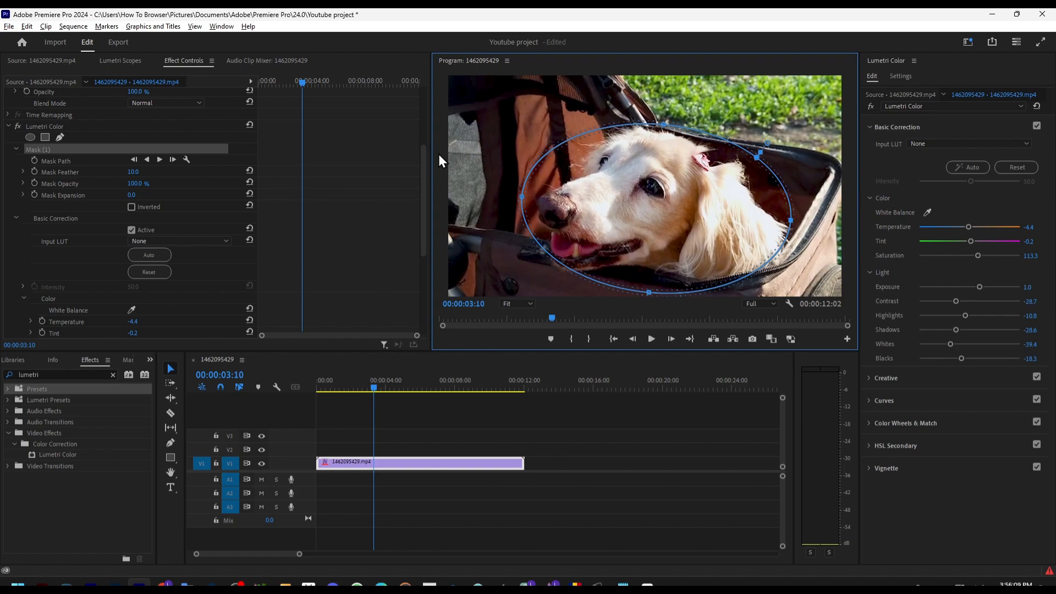
pyautogui.scroll(-5, 134, 255)
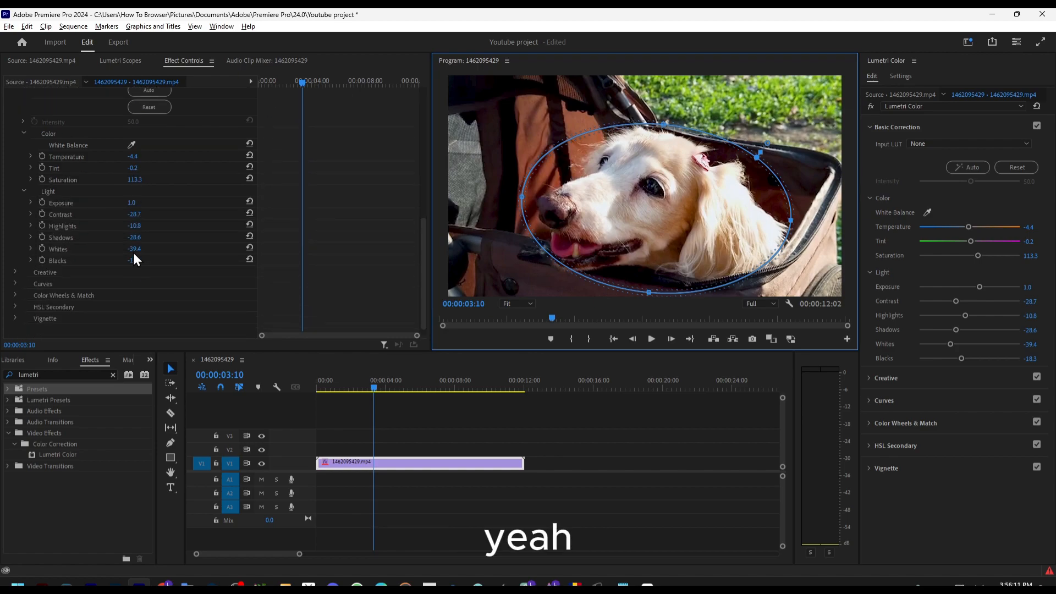
# - Expand the Creative section of the clip's Lumetri Color effect and set Sharpen to 30.0
pyautogui.click(24, 265)
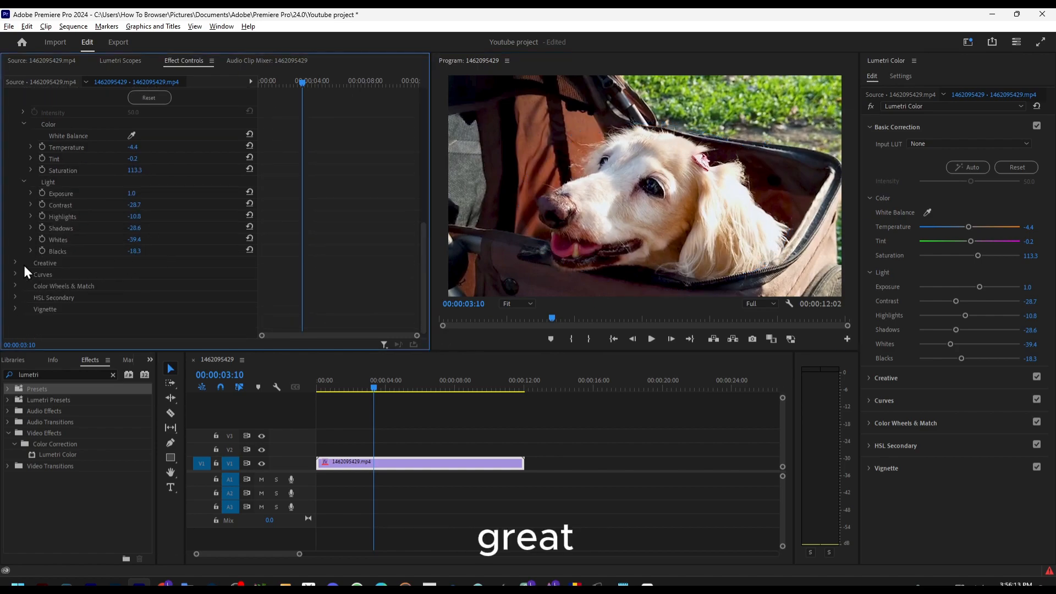
pyautogui.click(21, 265)
pyautogui.scroll(-3, 49, 275)
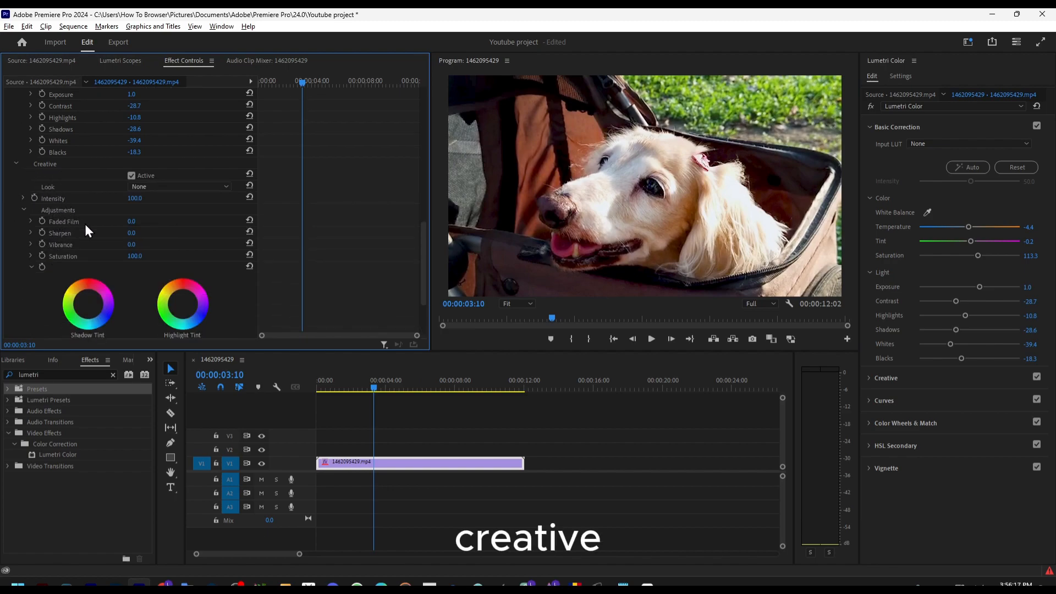
pyautogui.scroll(-1, 87, 243)
pyautogui.moveTo(130, 211); pyautogui.dragTo(147, 211)
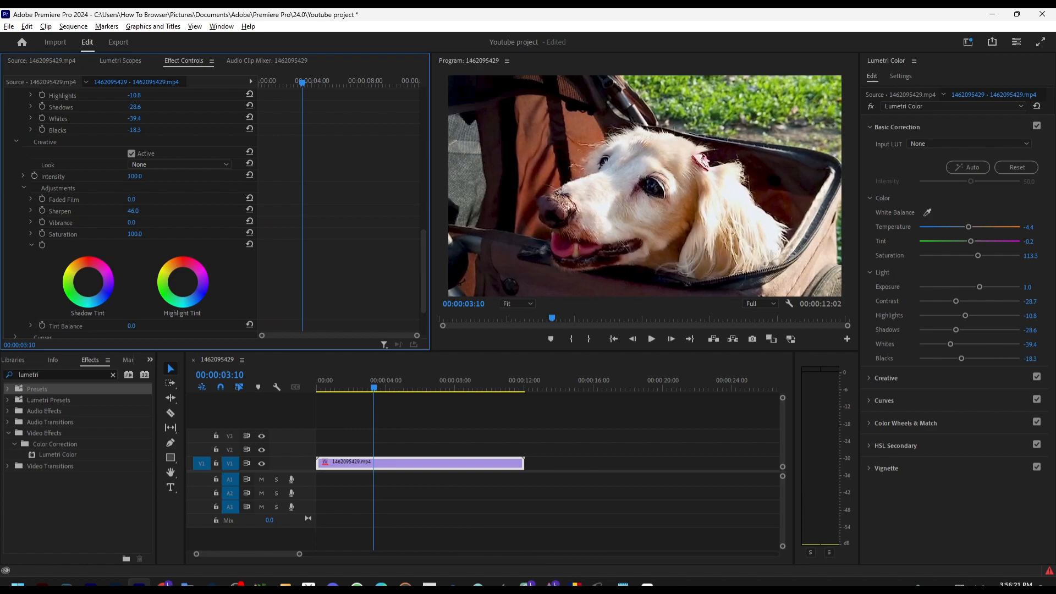
# - Try a rectangular mask on the clip's Lumetri Color effect in place of the elliptical mask
pyautogui.scroll(8, 60, 168)
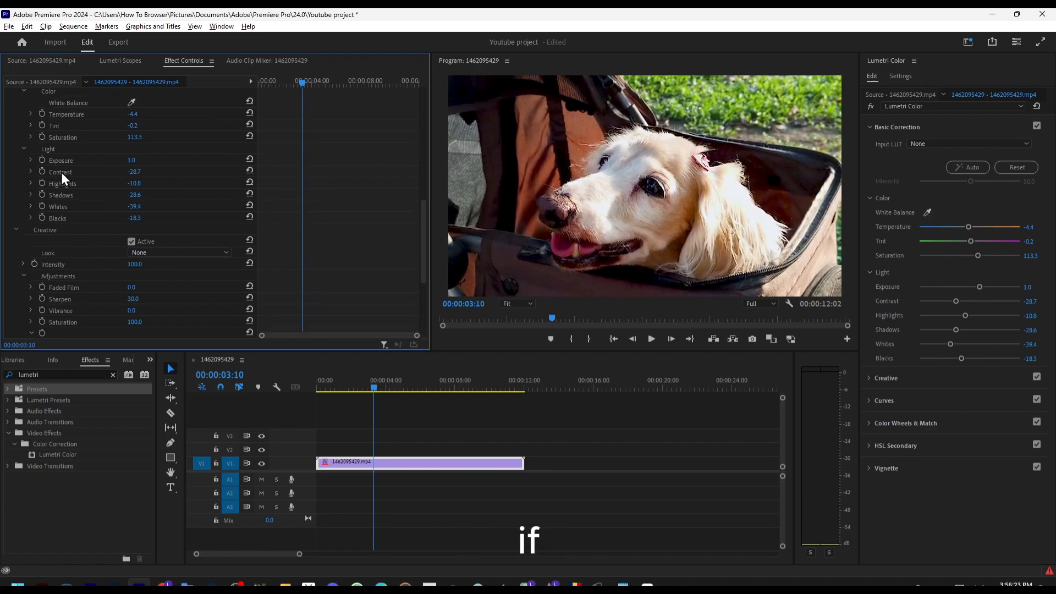
pyautogui.scroll(3, 61, 175)
pyautogui.click(47, 161)
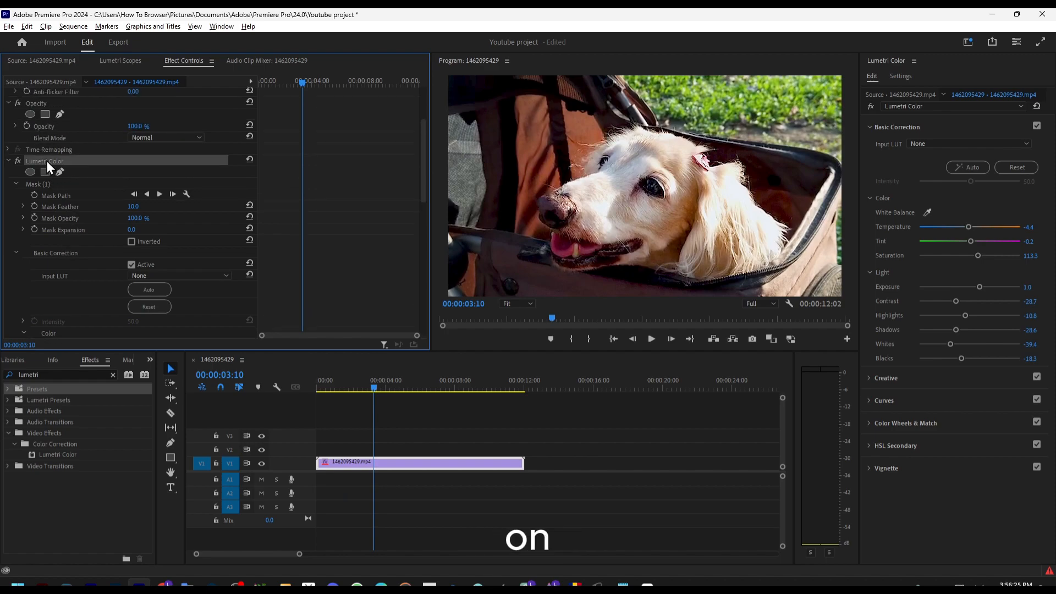
pyautogui.click(45, 171)
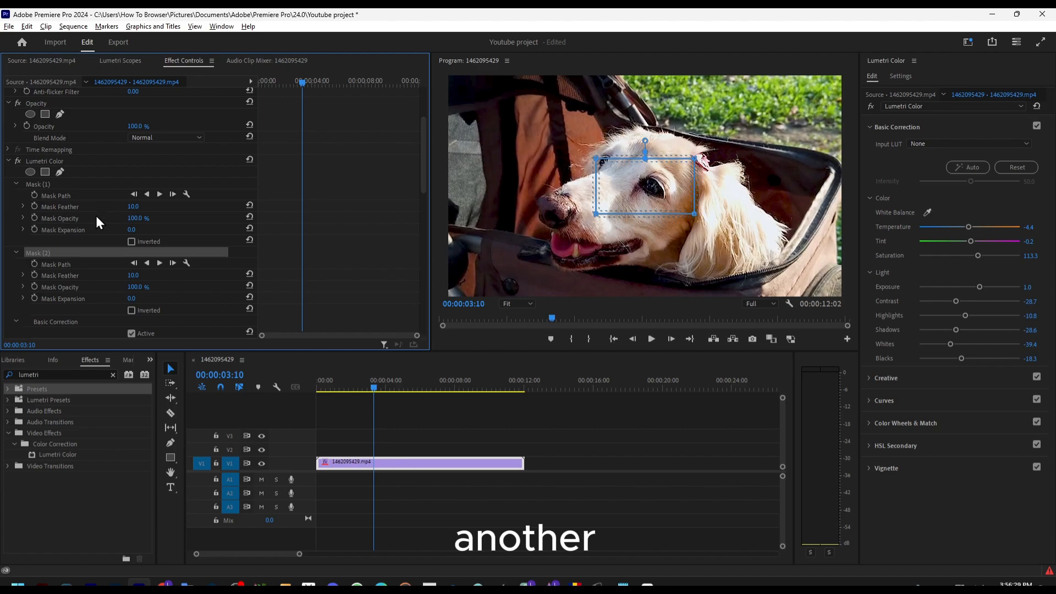
pyautogui.press('Delete')
pyautogui.scroll(-10, 97, 236)
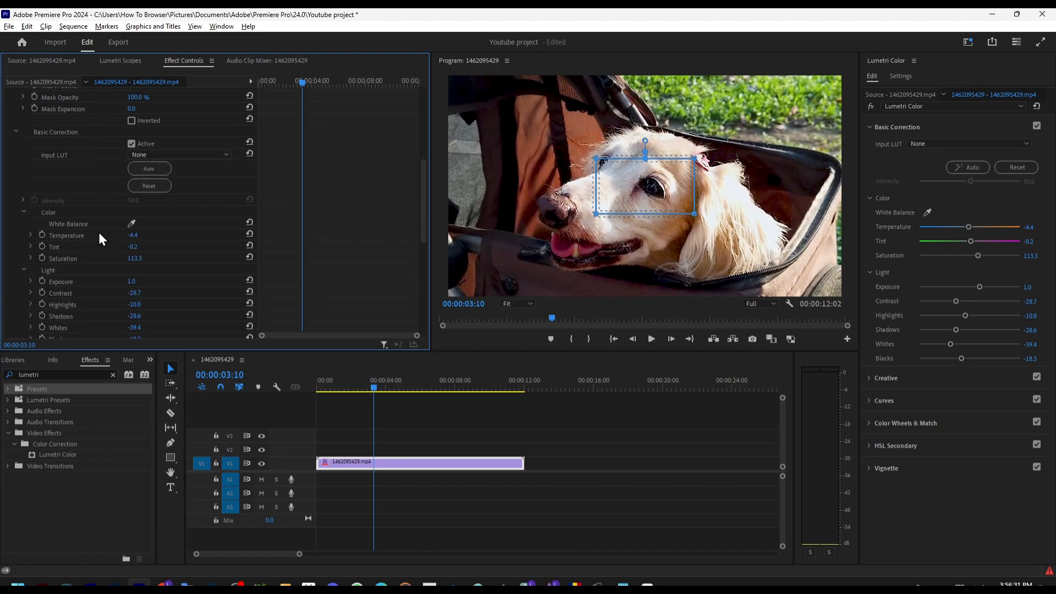
pyautogui.scroll(-4, 94, 229)
pyautogui.scroll(8, 92, 228)
pyautogui.scroll(4, 84, 227)
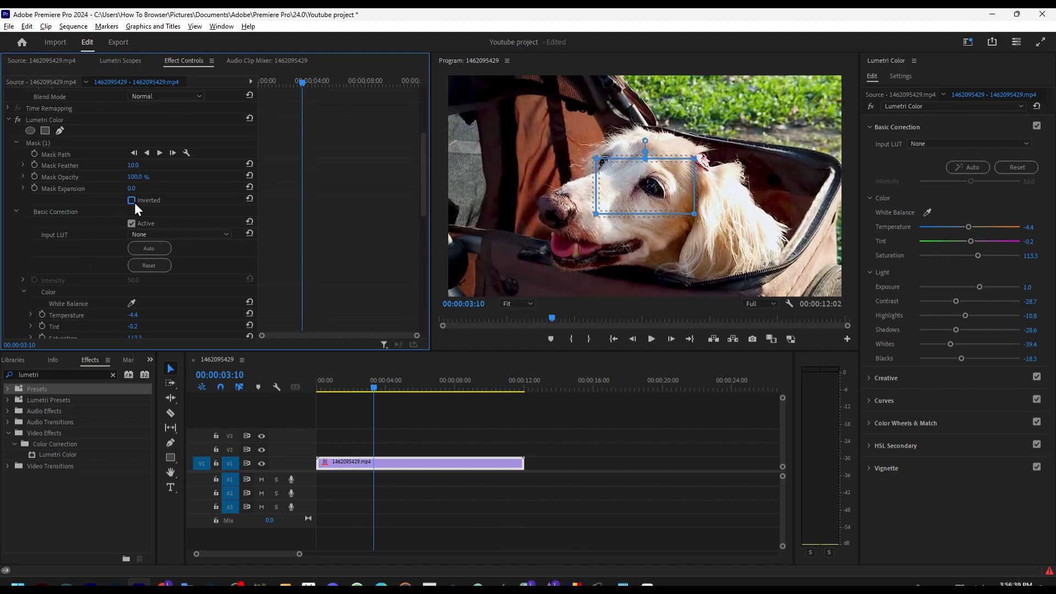
pyautogui.scroll(1, 165, 196)
pyautogui.scroll(-1, 41, 167)
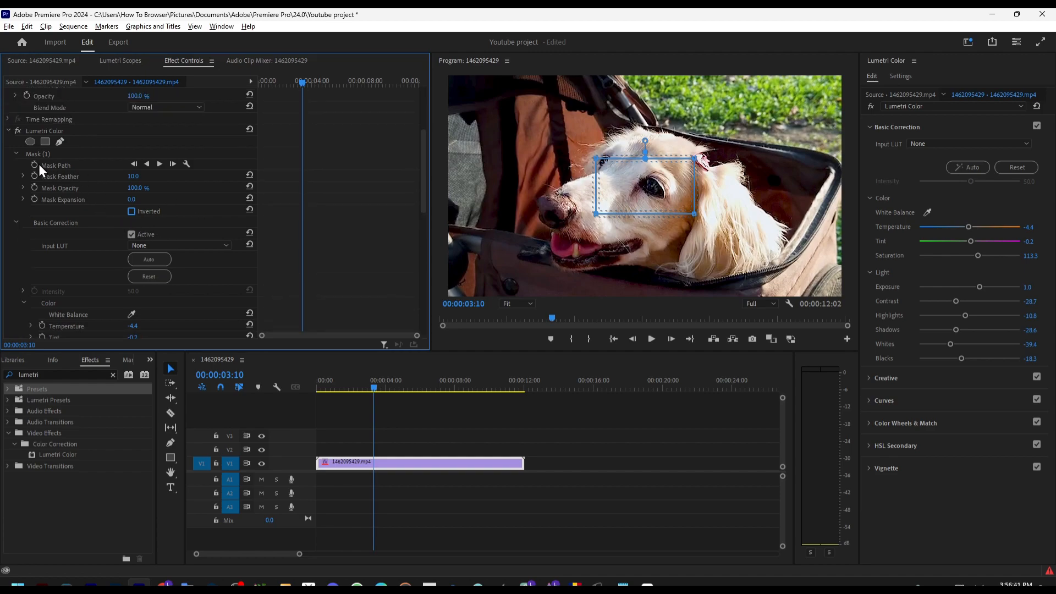
# - Fit a non-inverted elliptical mask around the dog's head with feather 105.1 and expansion 8.0, and set Exposure to 2.1 and Shadows to -94.6
pyautogui.click(26, 140)
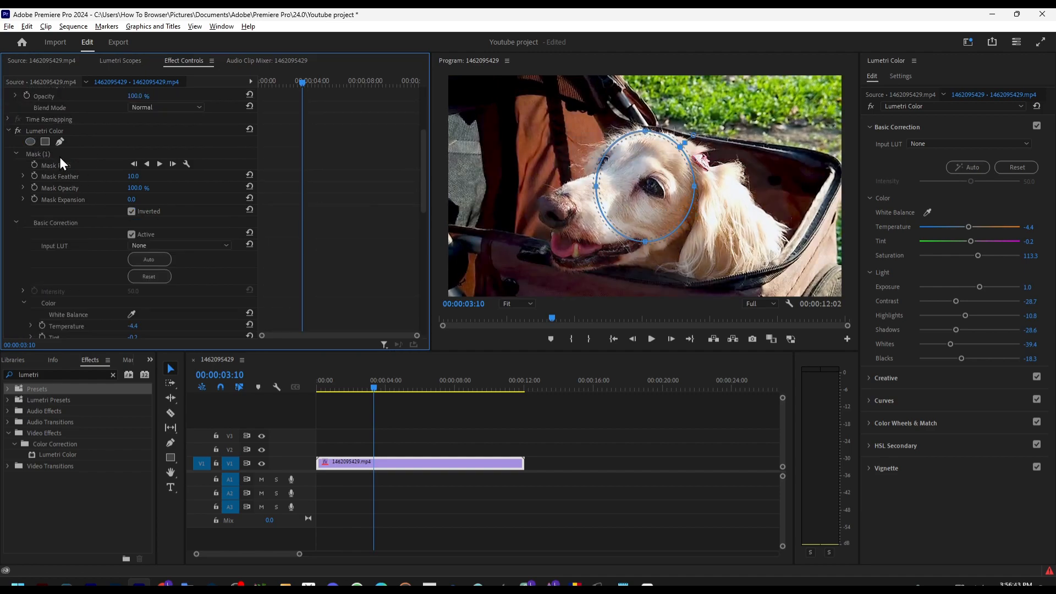
pyautogui.hotkey('ctrl', 'z')
pyautogui.moveTo(625, 174); pyautogui.dragTo(634, 213)
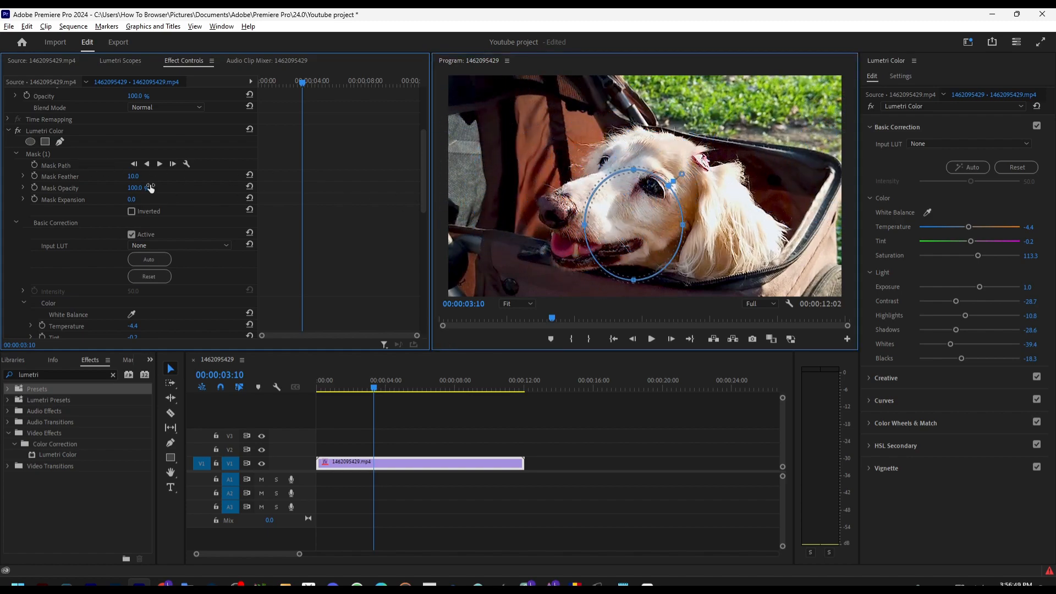
pyautogui.scroll(-2, 138, 209)
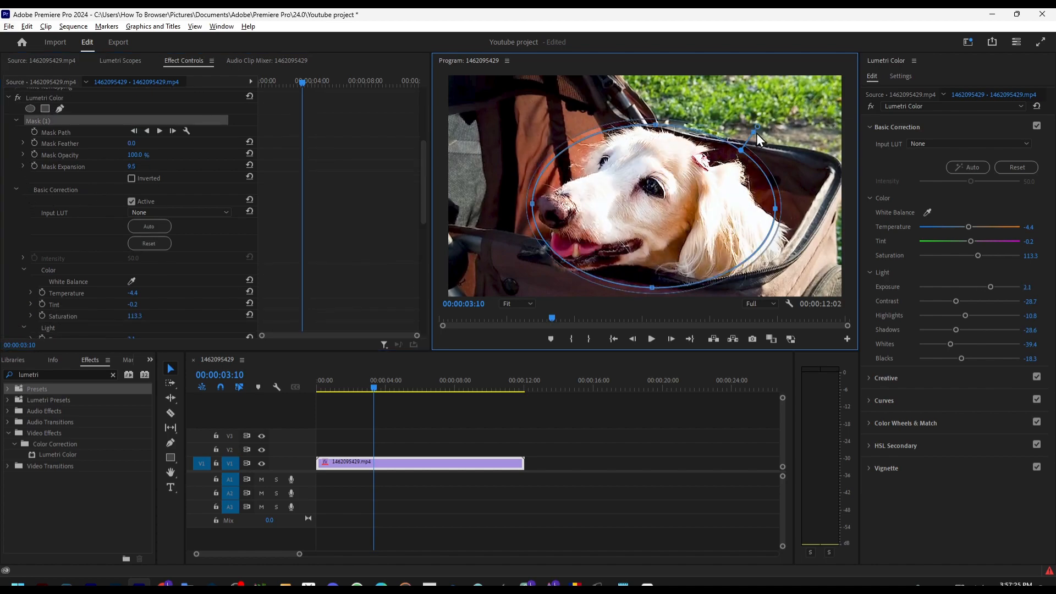
pyautogui.moveTo(755, 133)
pyautogui.mouseDown()
pyautogui.moveTo(785, 88)
pyautogui.moveTo(756, 136)
pyautogui.moveTo(758, 120)
pyautogui.mouseUp()
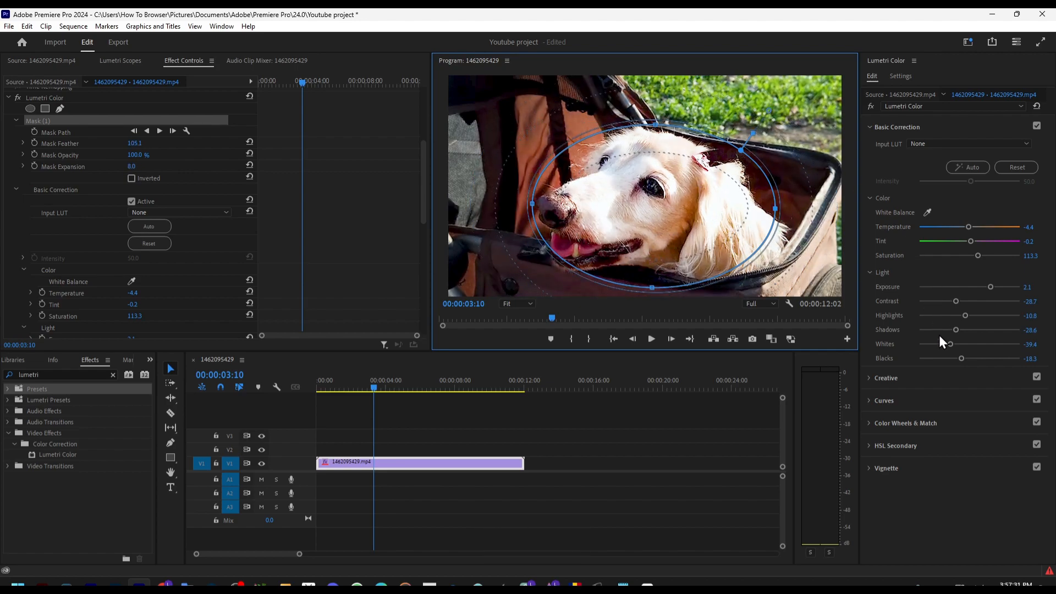
pyautogui.moveTo(951, 331)
pyautogui.mouseDown()
pyautogui.moveTo(979, 329)
pyautogui.moveTo(933, 333)
pyautogui.mouseUp()
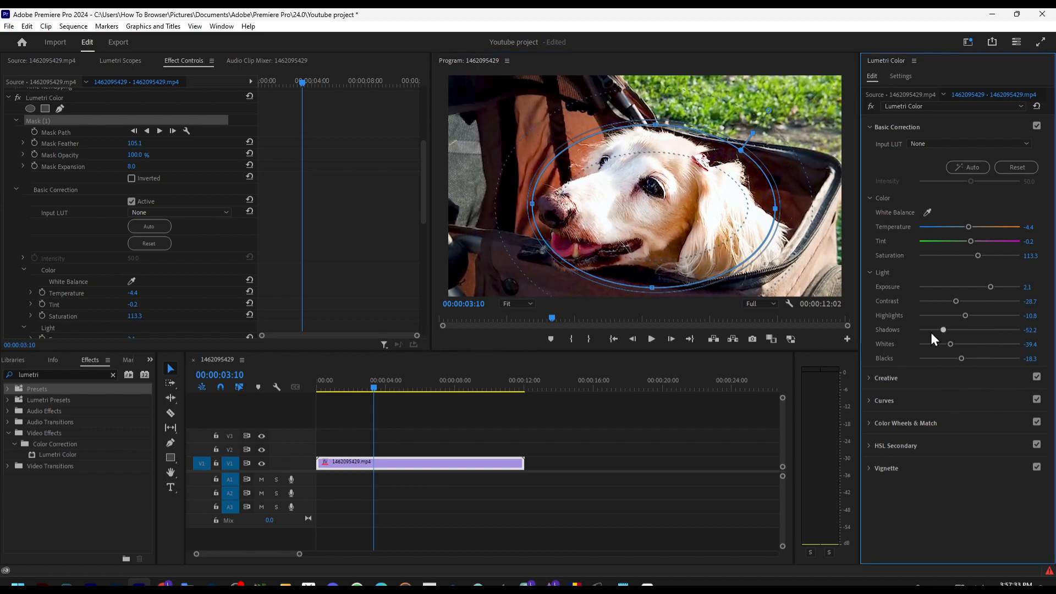
# - Place the playhead at 00:00:05:18 and apply a second Lumetri Color effect to the clip
pyautogui.moveTo(405, 396)
pyautogui.mouseDown()
pyautogui.moveTo(483, 391)
pyautogui.moveTo(318, 406)
pyautogui.moveTo(415, 407)
pyautogui.mouseUp()
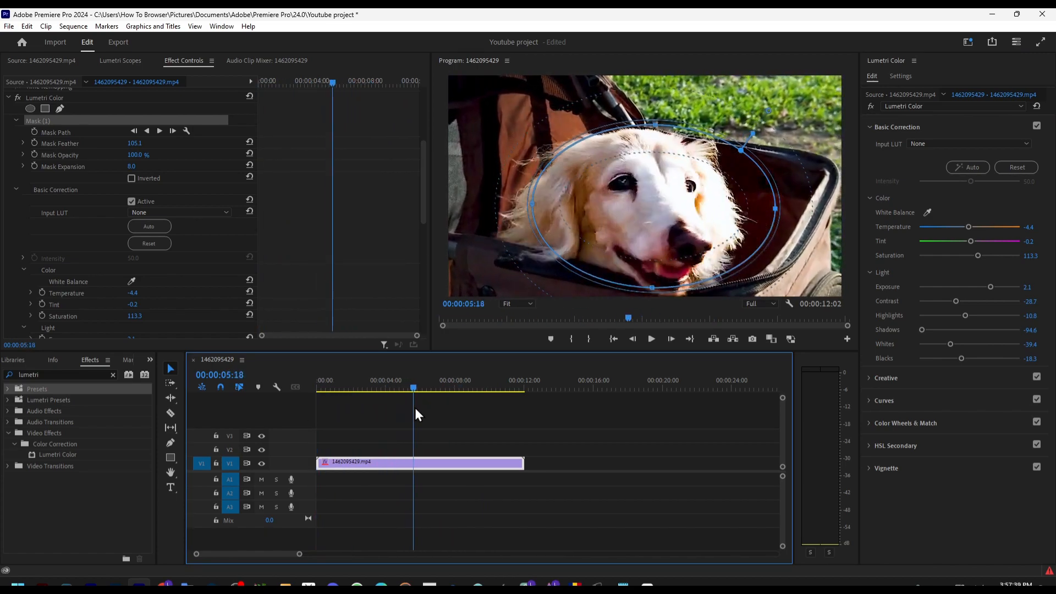
pyautogui.scroll(-1, 194, 284)
pyautogui.scroll(-5, 193, 281)
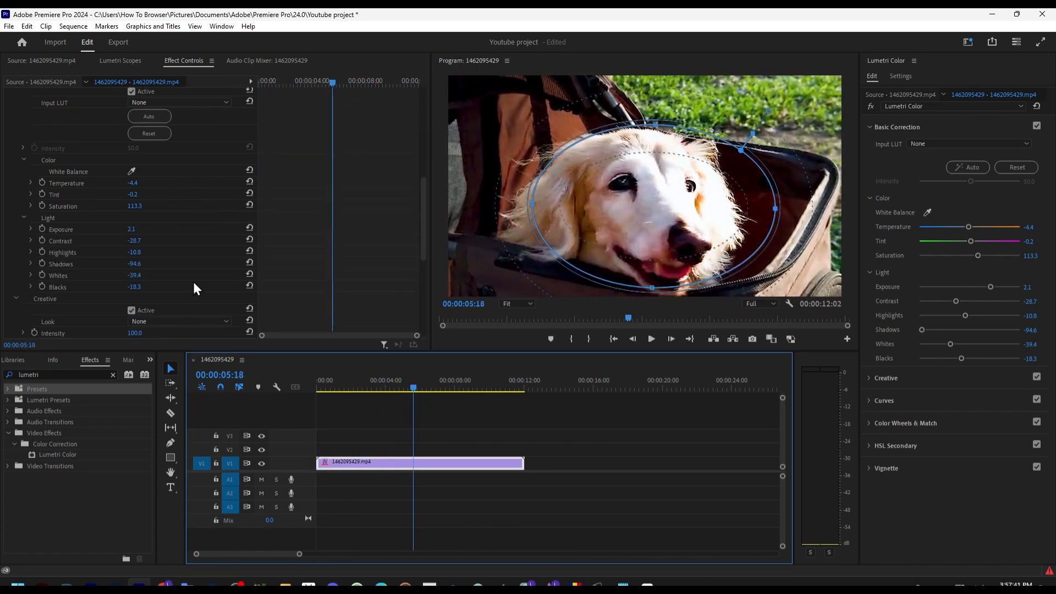
pyautogui.moveTo(57, 455); pyautogui.dragTo(385, 463)
pyautogui.scroll(-2, 136, 250)
pyautogui.scroll(-10, 137, 245)
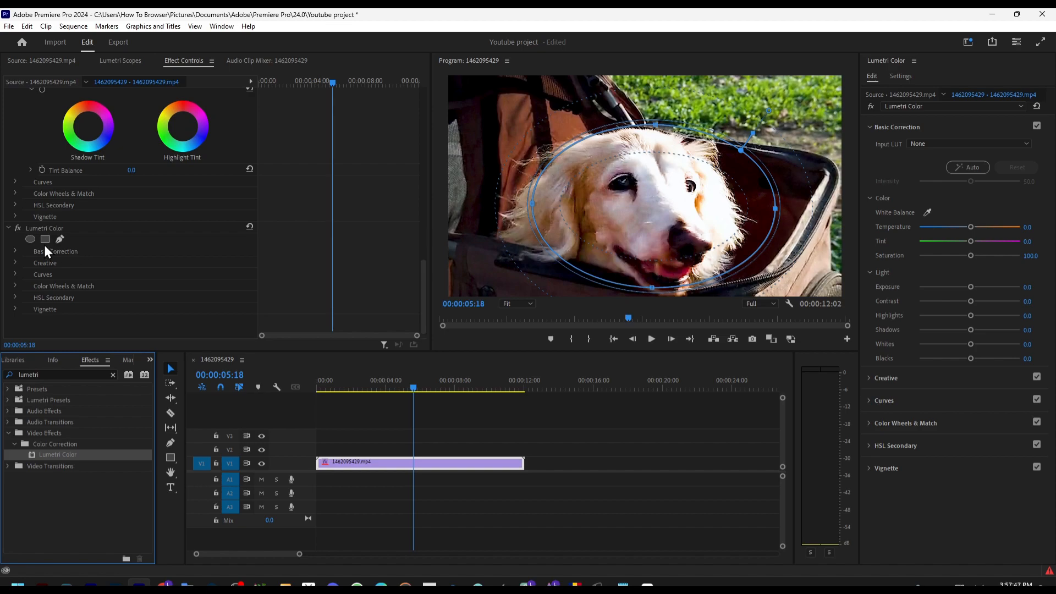
# - Add an elliptical mask to the second Lumetri Color effect and enlarge it to surround the dog's face
pyautogui.click(31, 239)
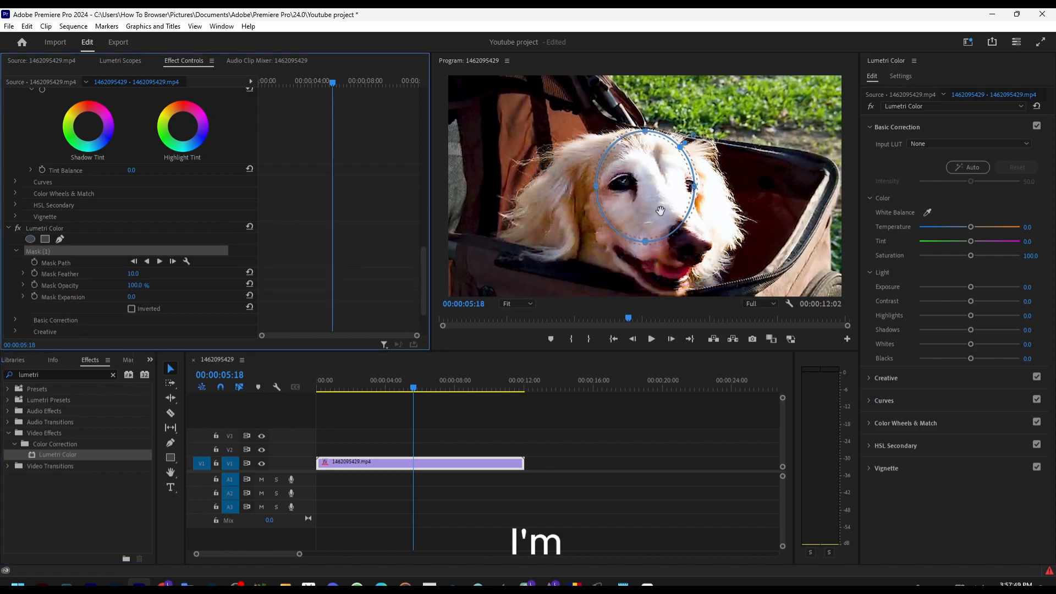
pyautogui.moveTo(694, 187); pyautogui.dragTo(770, 186)
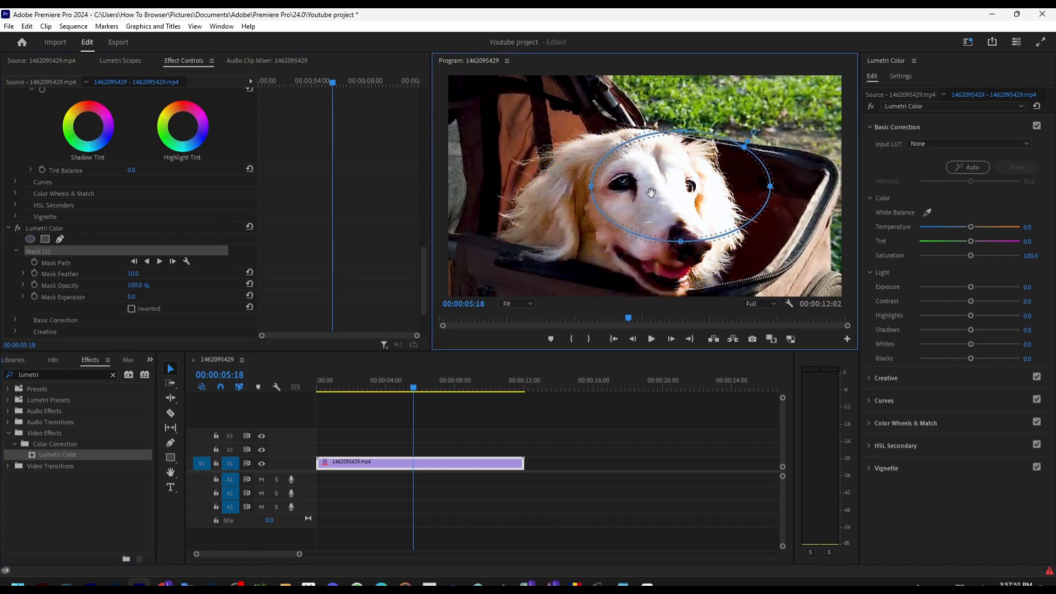
pyautogui.moveTo(650, 192); pyautogui.dragTo(614, 187)
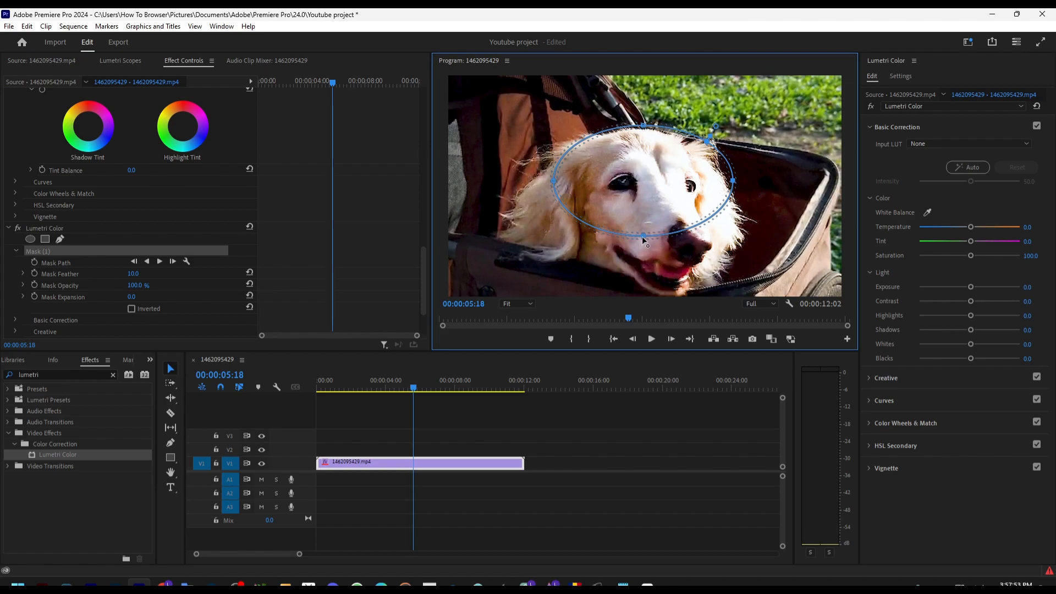
pyautogui.moveTo(644, 237); pyautogui.dragTo(643, 283)
pyautogui.scroll(1, 179, 226)
pyautogui.scroll(-3, 177, 219)
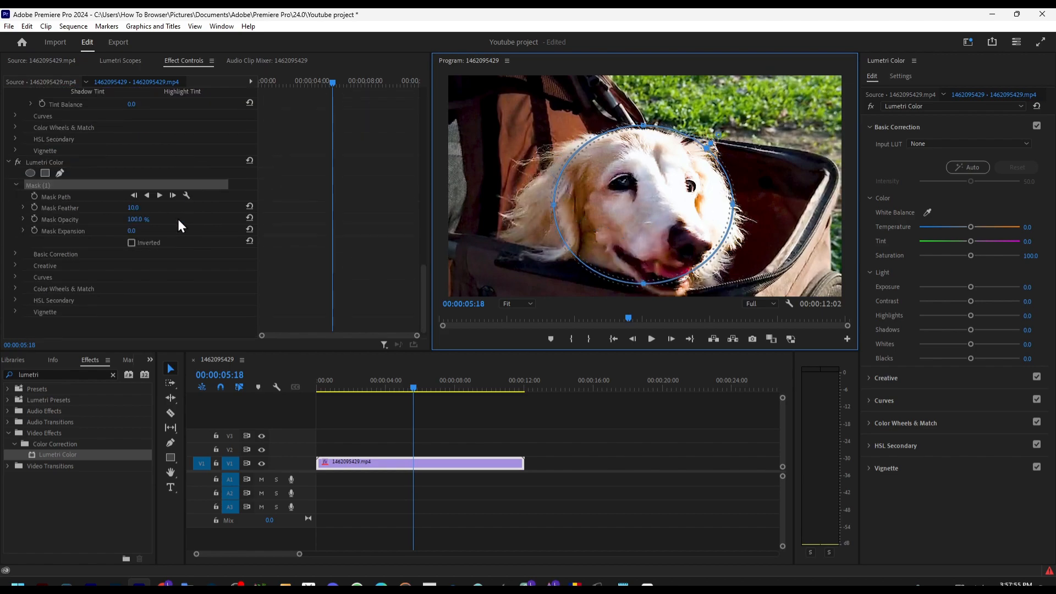
# - Invert the second effect's mask with expansion 50.6 and feather 62.0, and set Exposure to 0.2, Contrast to 75.0 and Highlights to 25.0
pyautogui.click(128, 244)
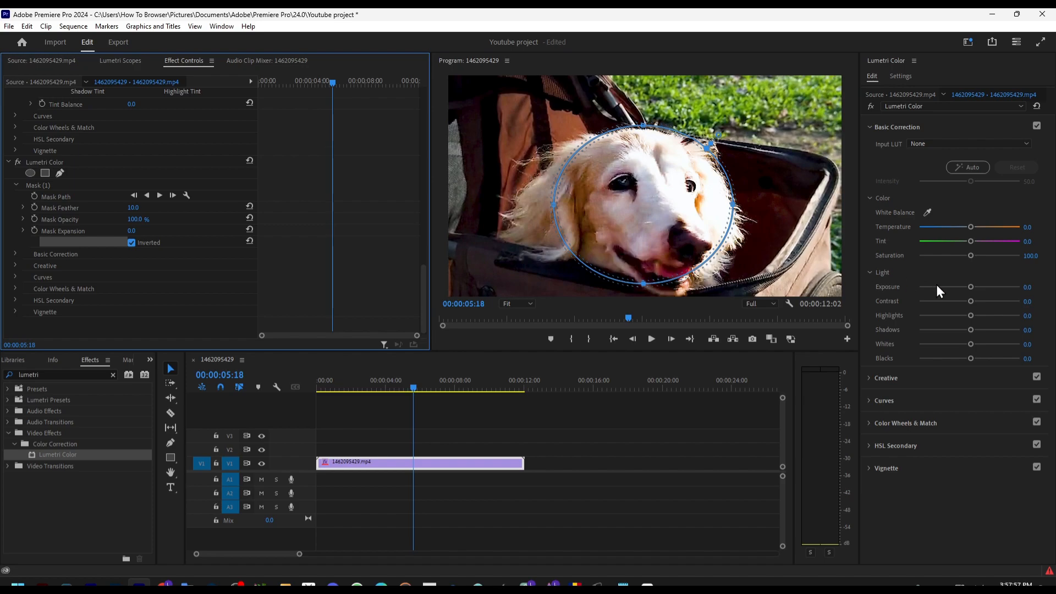
pyautogui.moveTo(968, 300)
pyautogui.mouseDown()
pyautogui.moveTo(1009, 300)
pyautogui.moveTo(984, 287)
pyautogui.moveTo(966, 290)
pyautogui.moveTo(973, 295)
pyautogui.mouseUp()
pyautogui.moveTo(719, 135); pyautogui.dragTo(748, 128)
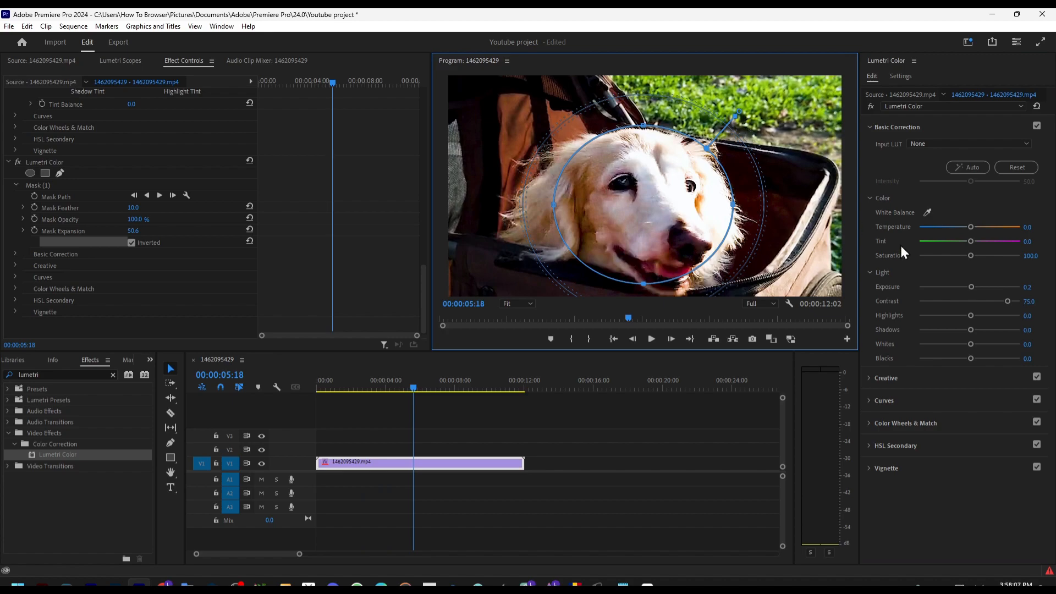
pyautogui.moveTo(970, 316)
pyautogui.mouseDown()
pyautogui.moveTo(995, 319)
pyautogui.moveTo(883, 316)
pyautogui.moveTo(981, 314)
pyautogui.mouseUp()
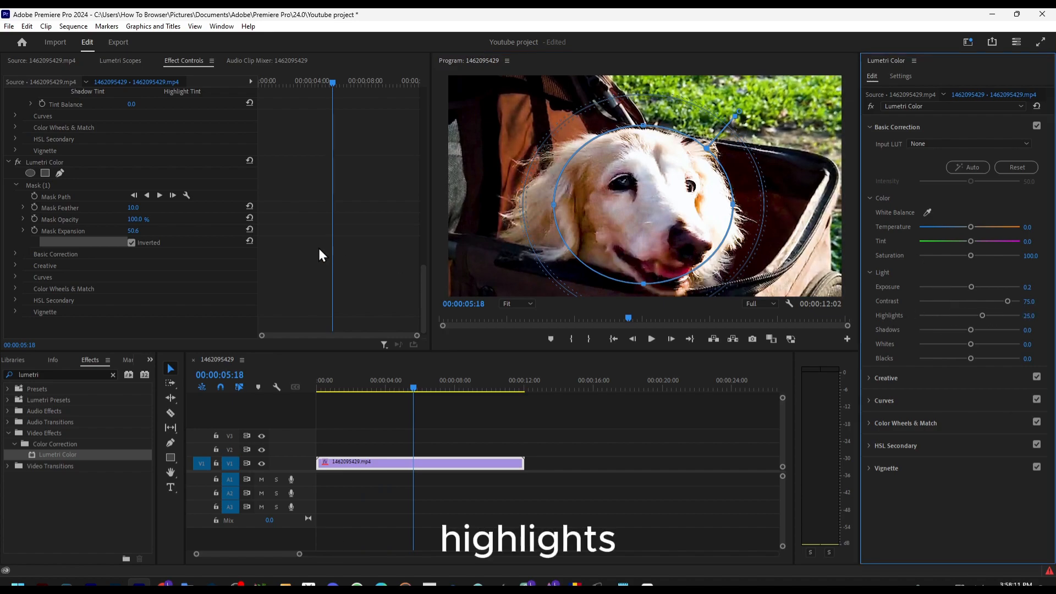
pyautogui.moveTo(133, 207); pyautogui.dragTo(162, 207)
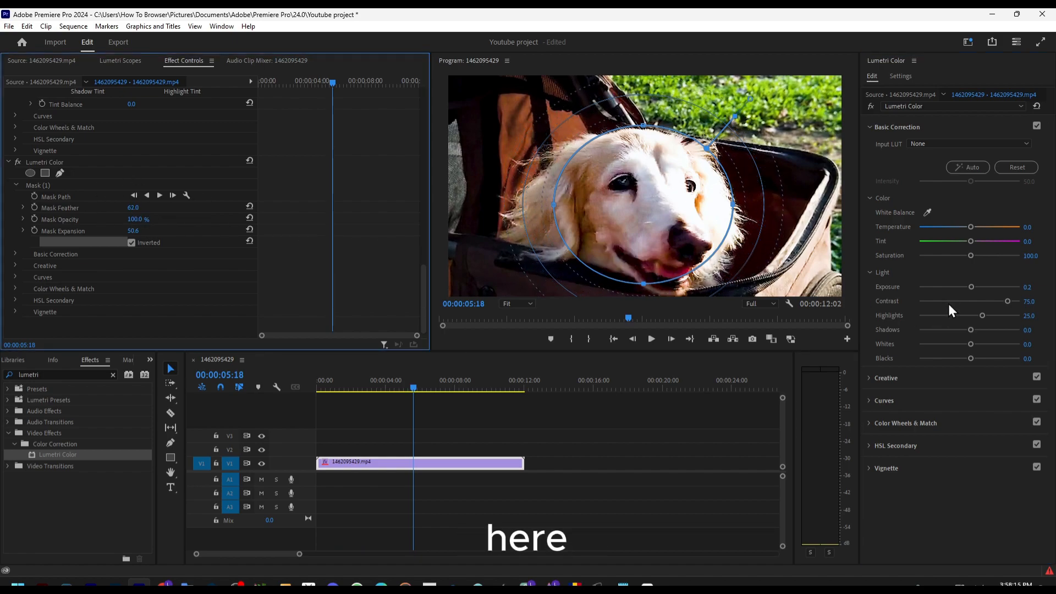
# - Try the automatic Basic Correction on the second Lumetri Color effect and undo it
pyautogui.click(967, 167)
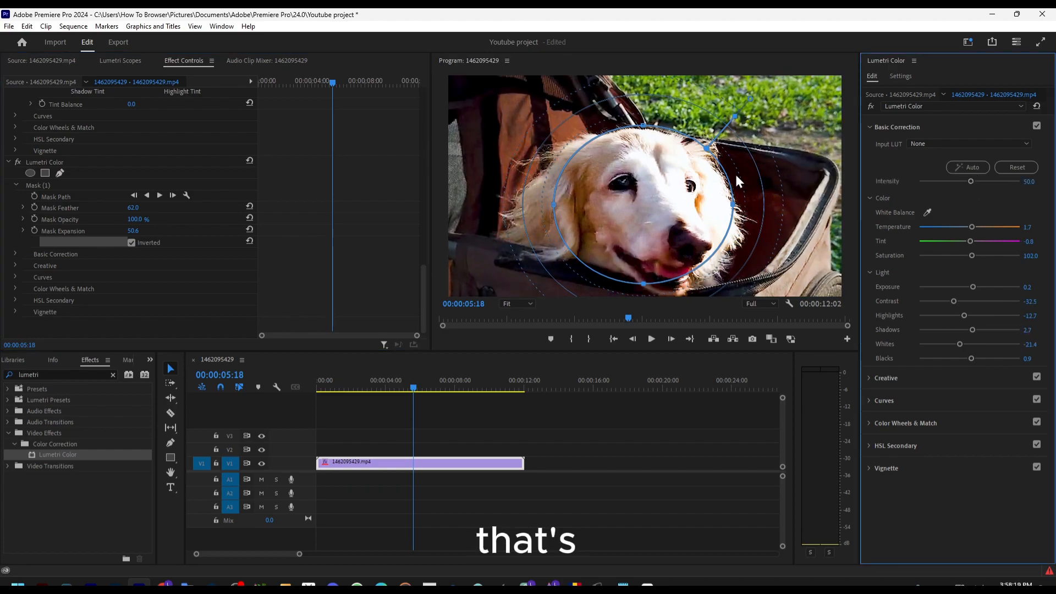
pyautogui.hotkey('ctrl', 'z')
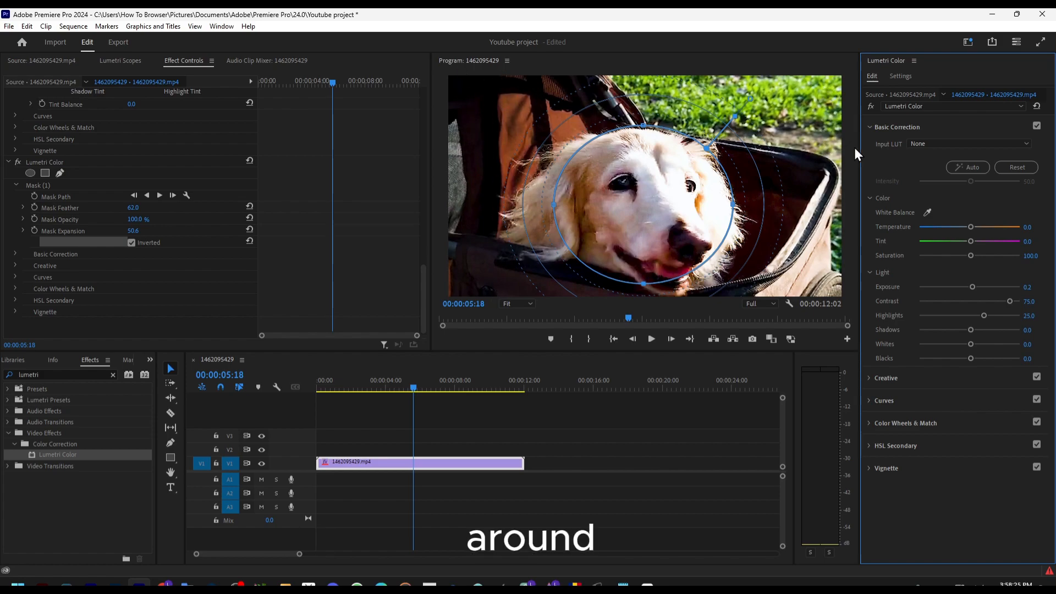
# - Place the playhead at 00:00:05:05, then move and widen the inverted mask to fit the dog's head
pyautogui.moveTo(427, 391); pyautogui.dragTo(406, 398)
pyautogui.moveTo(606, 223)
pyautogui.mouseDown()
pyautogui.moveTo(588, 213)
pyautogui.moveTo(620, 225)
pyautogui.moveTo(610, 229)
pyautogui.mouseUp()
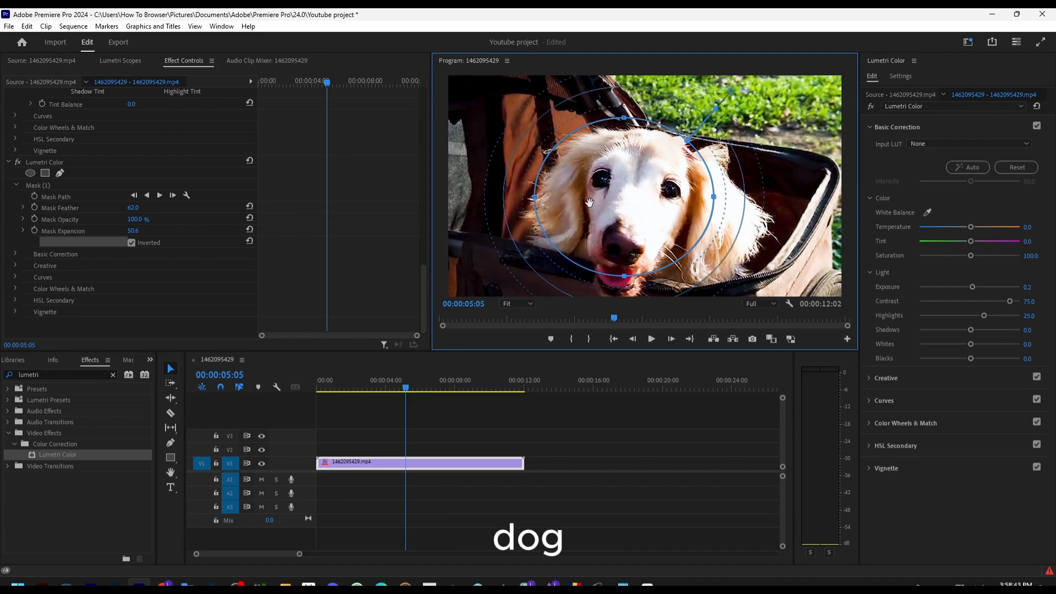
pyautogui.moveTo(605, 178); pyautogui.dragTo(618, 189)
pyautogui.moveTo(727, 209); pyautogui.dragTo(694, 201)
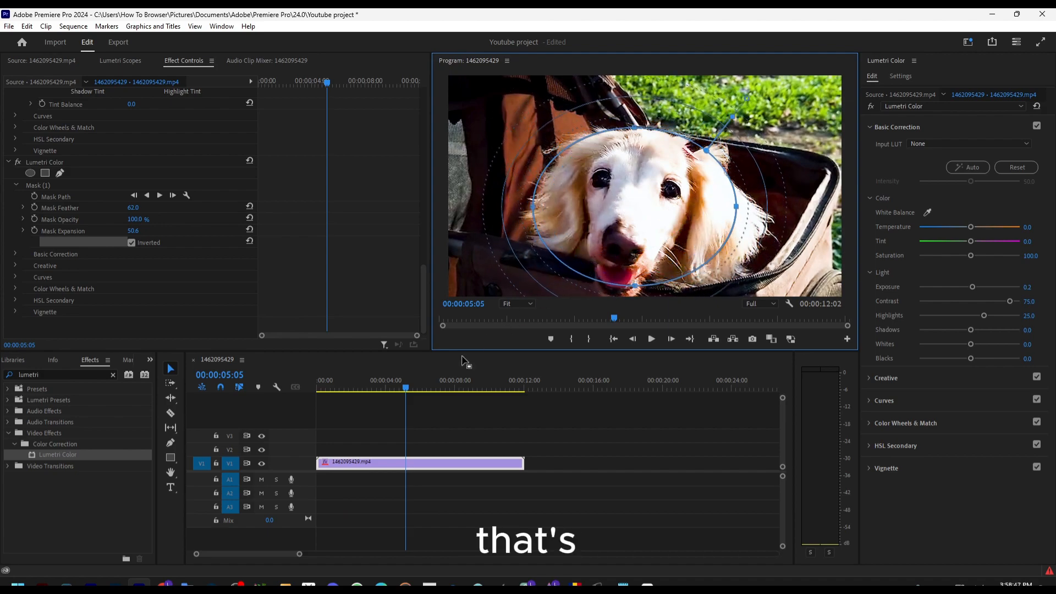
# - At 00:00:07:06, reposition the inverted mask over the dog's head and set the background's Shadows to -100.0 and Whites to -34.8
pyautogui.moveTo(430, 388)
pyautogui.mouseDown()
pyautogui.moveTo(493, 393)
pyautogui.moveTo(420, 392)
pyautogui.moveTo(443, 397)
pyautogui.mouseUp()
pyautogui.moveTo(593, 215)
pyautogui.mouseDown()
pyautogui.moveTo(658, 210)
pyautogui.moveTo(591, 199)
pyautogui.mouseUp()
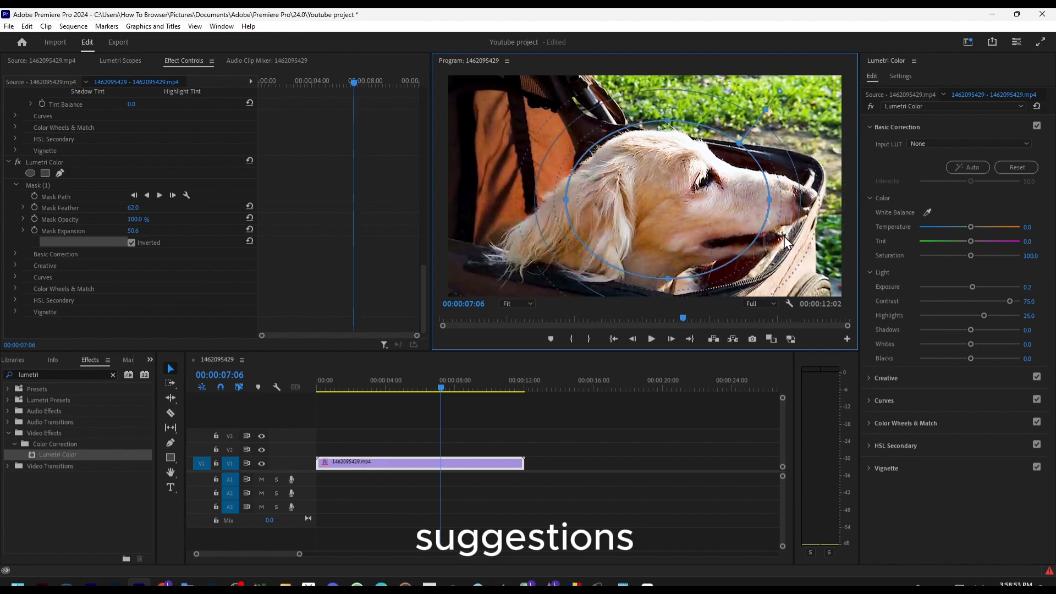
pyautogui.moveTo(971, 330); pyautogui.dragTo(887, 340)
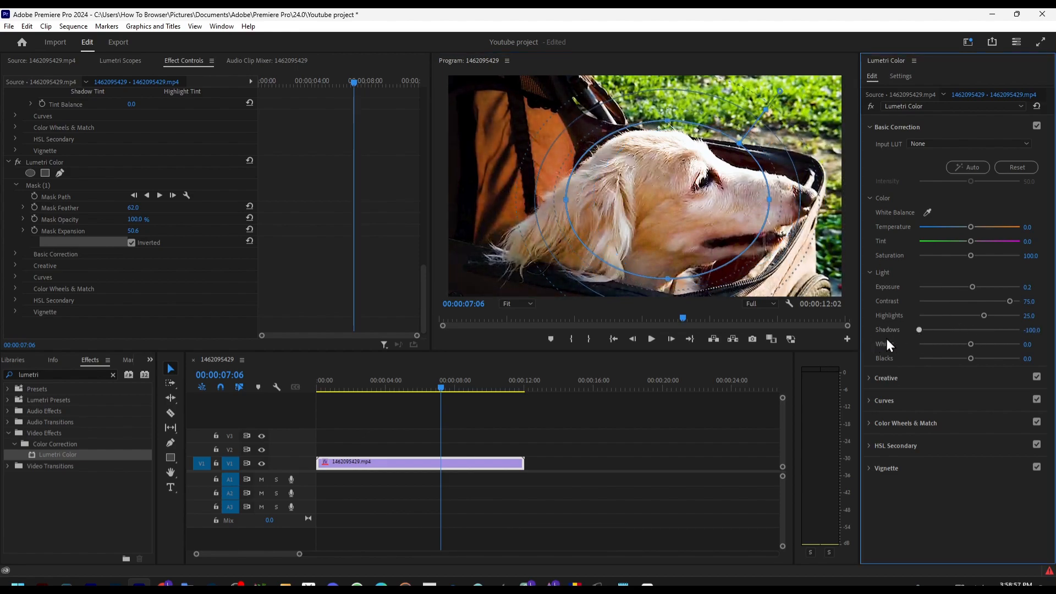
pyautogui.moveTo(971, 344)
pyautogui.mouseDown()
pyautogui.moveTo(1009, 344)
pyautogui.moveTo(939, 347)
pyautogui.moveTo(951, 347)
pyautogui.mouseUp()
pyautogui.moveTo(702, 214); pyautogui.dragTo(689, 219)
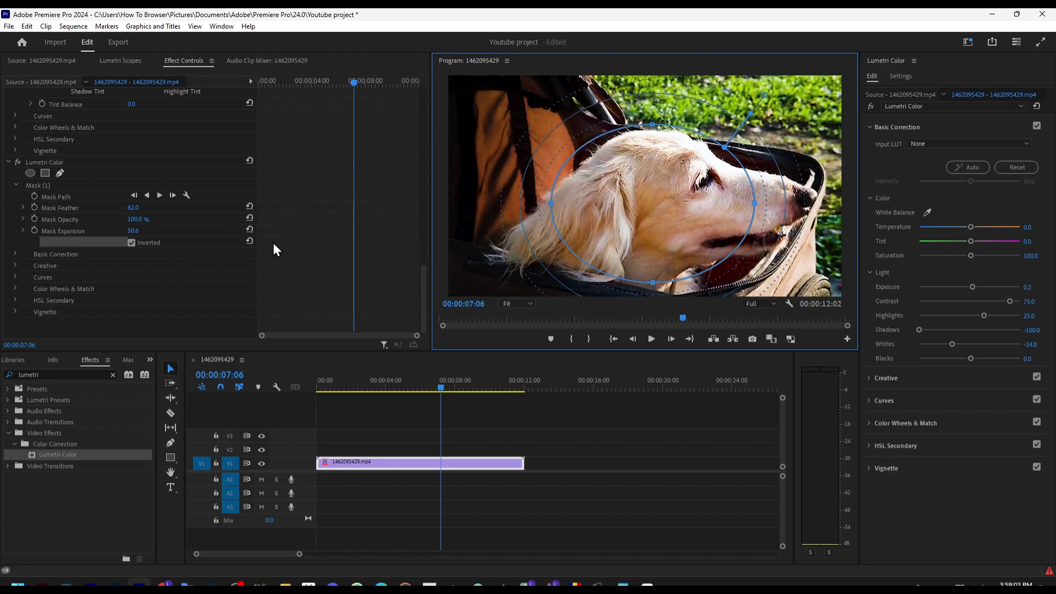
# - Track the second effect's inverted mask forward from the start of the clip
pyautogui.moveTo(372, 383); pyautogui.dragTo(298, 384)
pyautogui.click(160, 195)
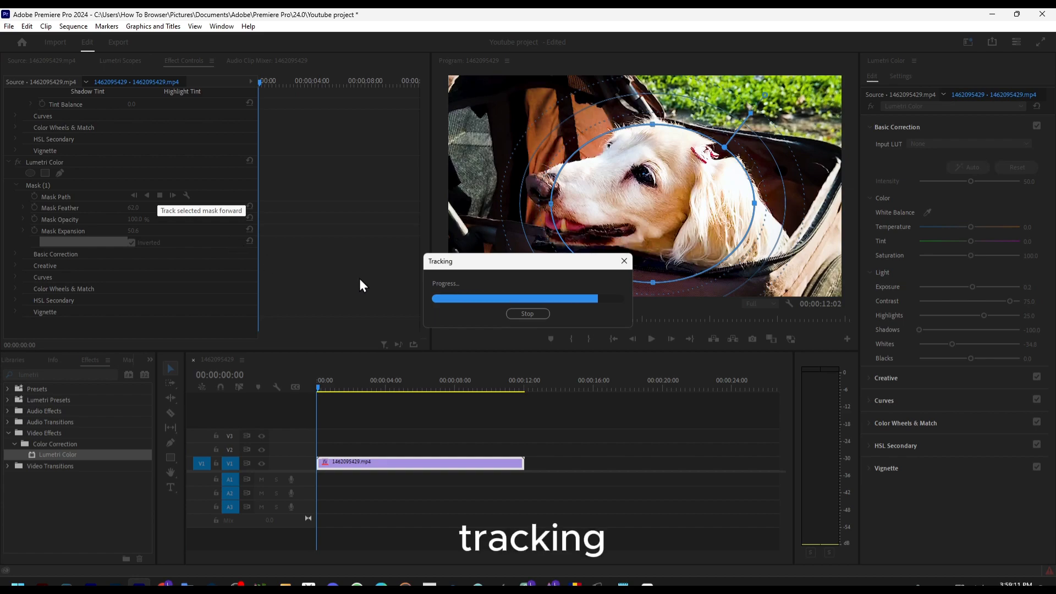
pyautogui.scroll(15, 144, 198)
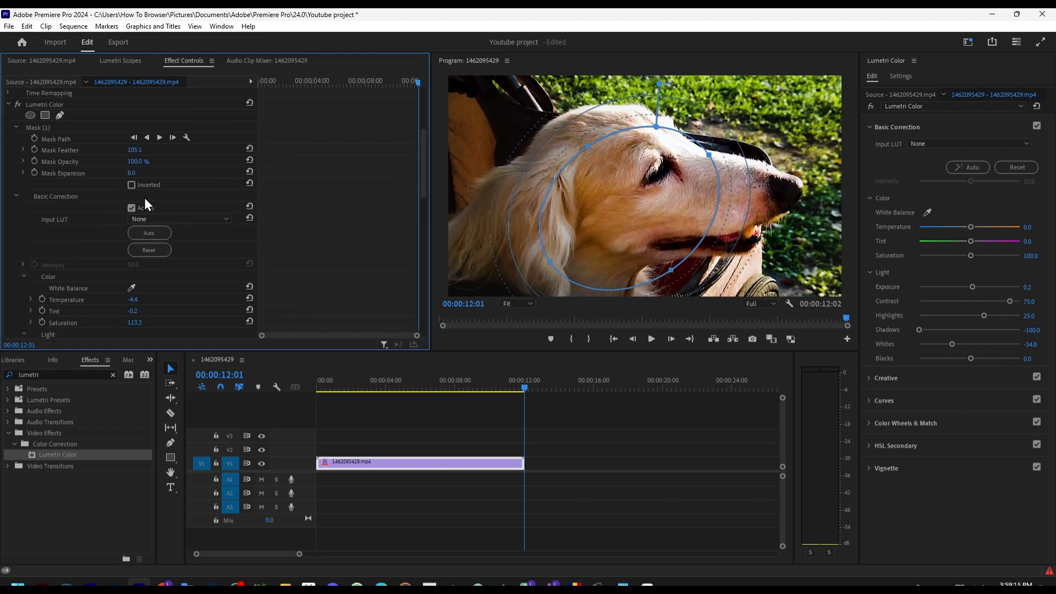
pyautogui.scroll(4, 153, 198)
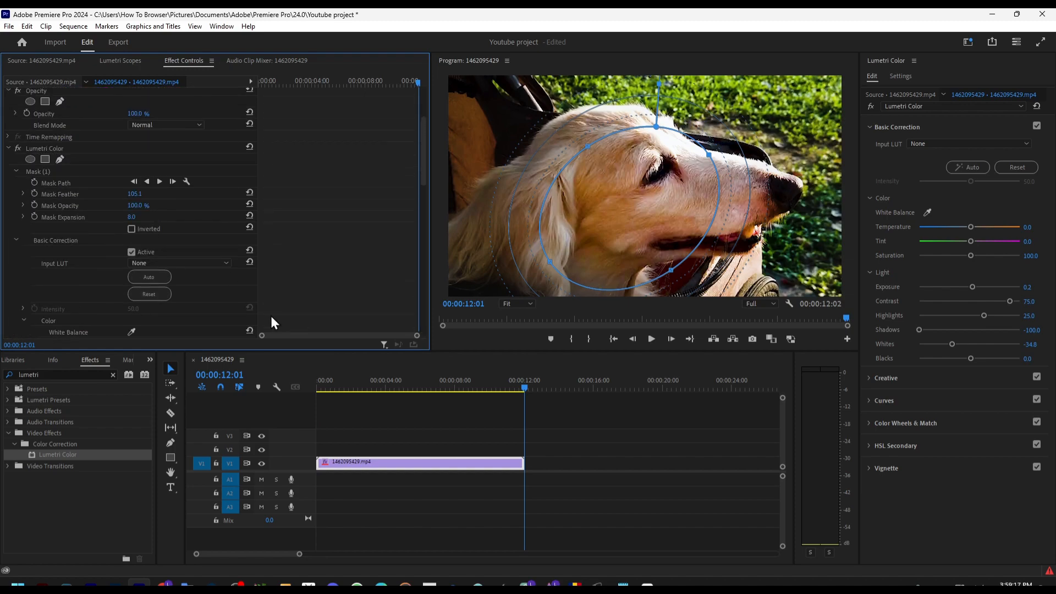
# - Return to the start of the clip, fit the first effect's mask over the dog's head, and track it forward
pyautogui.moveTo(329, 381); pyautogui.dragTo(206, 286)
pyautogui.moveTo(610, 189); pyautogui.dragTo(576, 177)
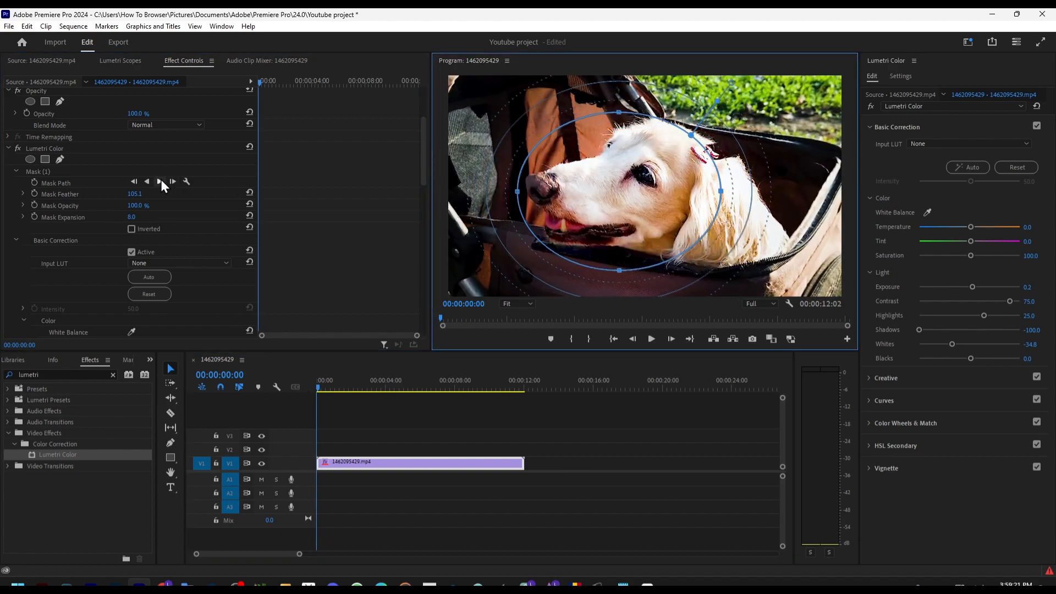
pyautogui.click(159, 181)
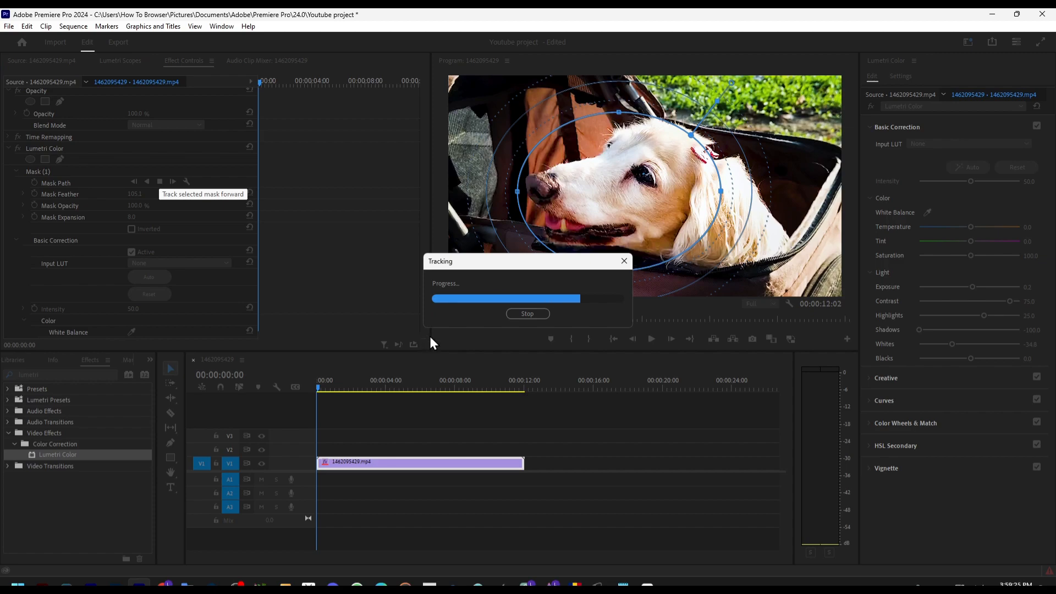
pyautogui.moveTo(644, 239); pyautogui.dragTo(624, 218)
pyautogui.moveTo(491, 386); pyautogui.dragTo(309, 380)
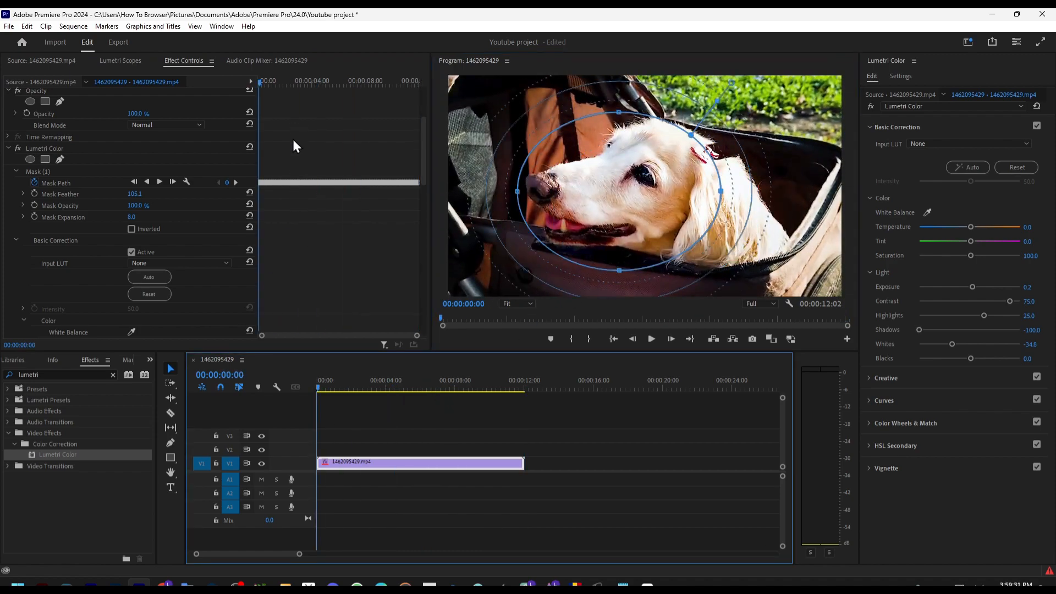
# - Examine the Mask Path keyframes created by the forward tracking at a closer time scale
pyautogui.scroll(-3, 293, 141)
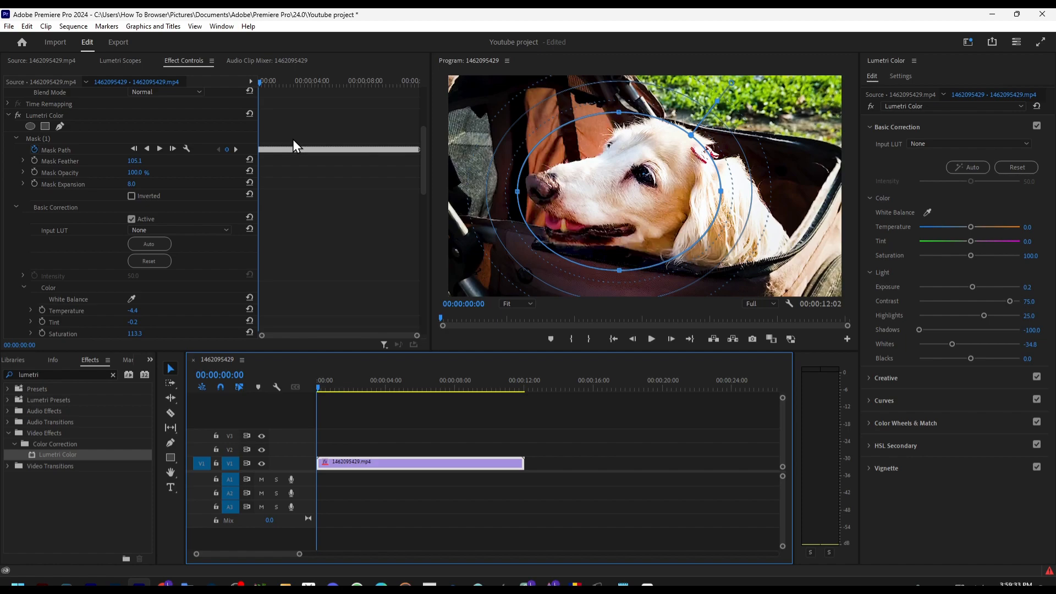
pyautogui.press('-')
pyautogui.press('-')
pyautogui.press('-')
pyautogui.press('=')
pyautogui.press('=')
pyautogui.click(292, 140)
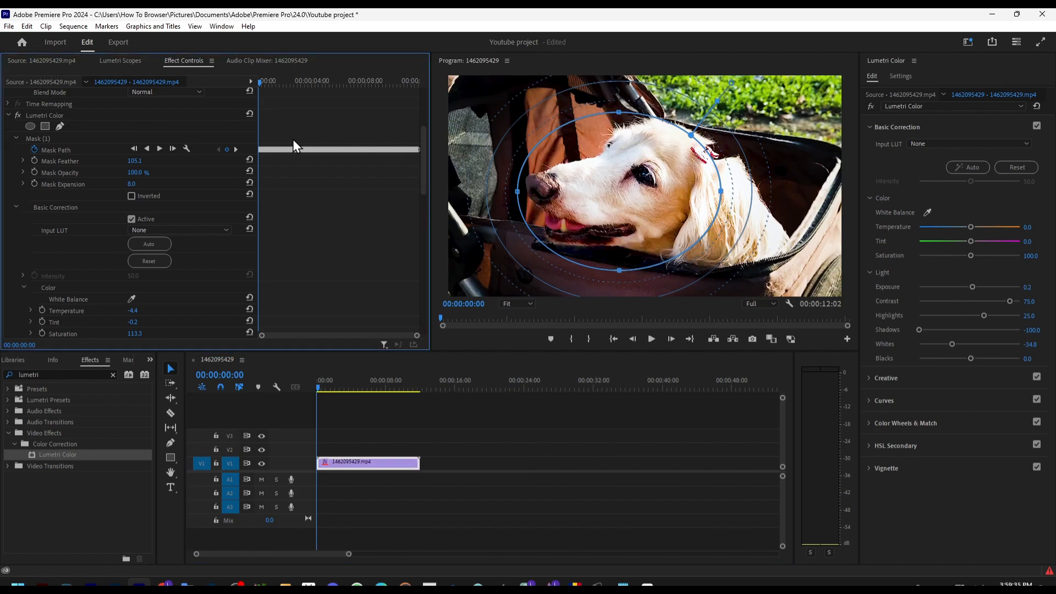
pyautogui.press('=')
pyautogui.press('=')
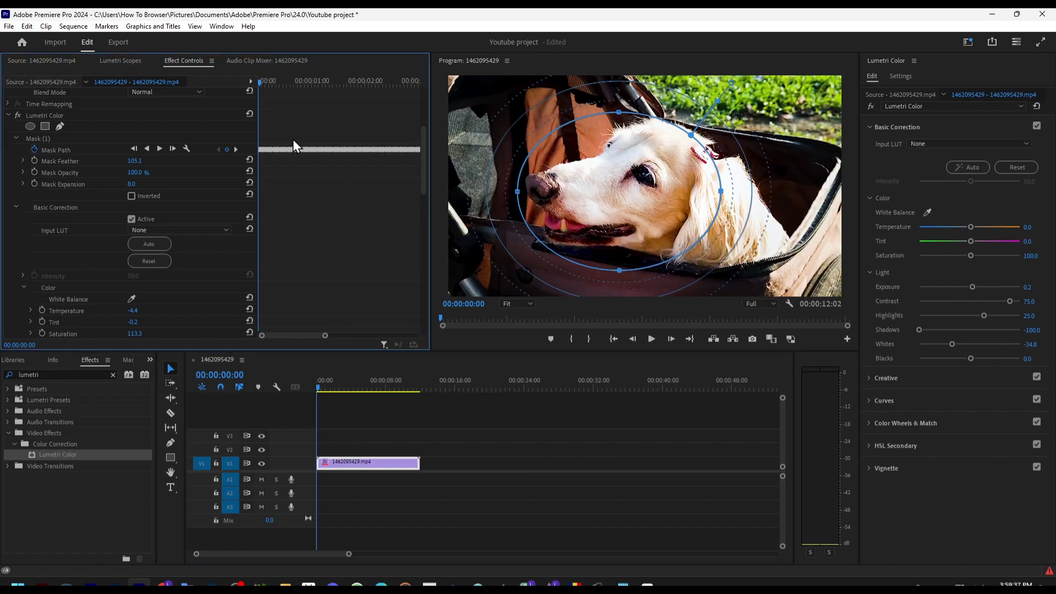
# - Select all of the Mask Path keyframes, view the options for clearing them, and leave them in place
pyautogui.scroll(4, 301, 179)
pyautogui.moveTo(308, 336); pyautogui.dragTo(267, 328)
pyautogui.moveTo(292, 175); pyautogui.dragTo(325, 216)
pyautogui.hotkey('ctrl', 'a')
pyautogui.rightClick(317, 193)
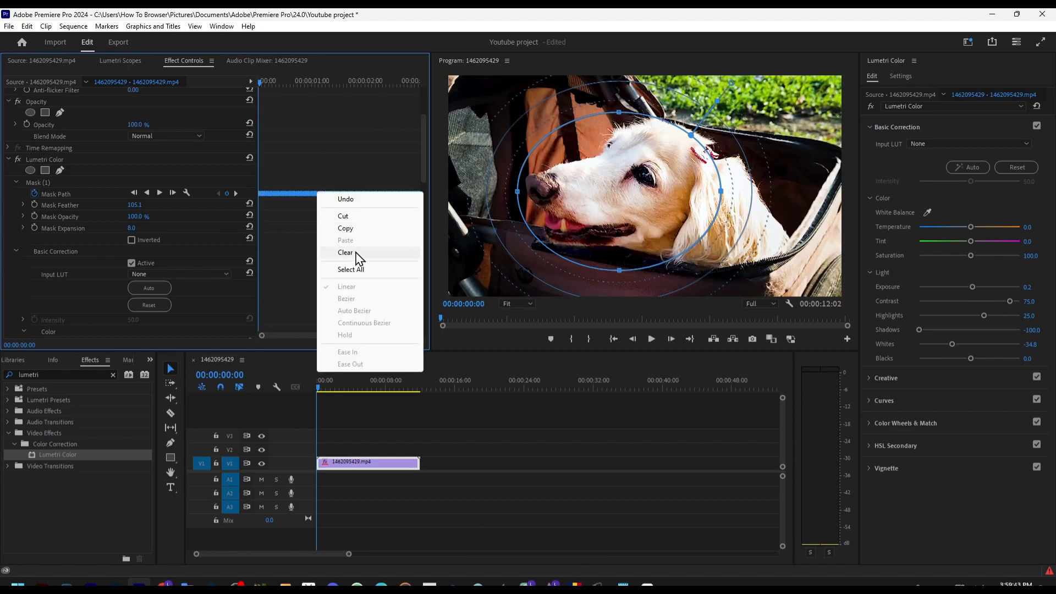
pyautogui.click(293, 228)
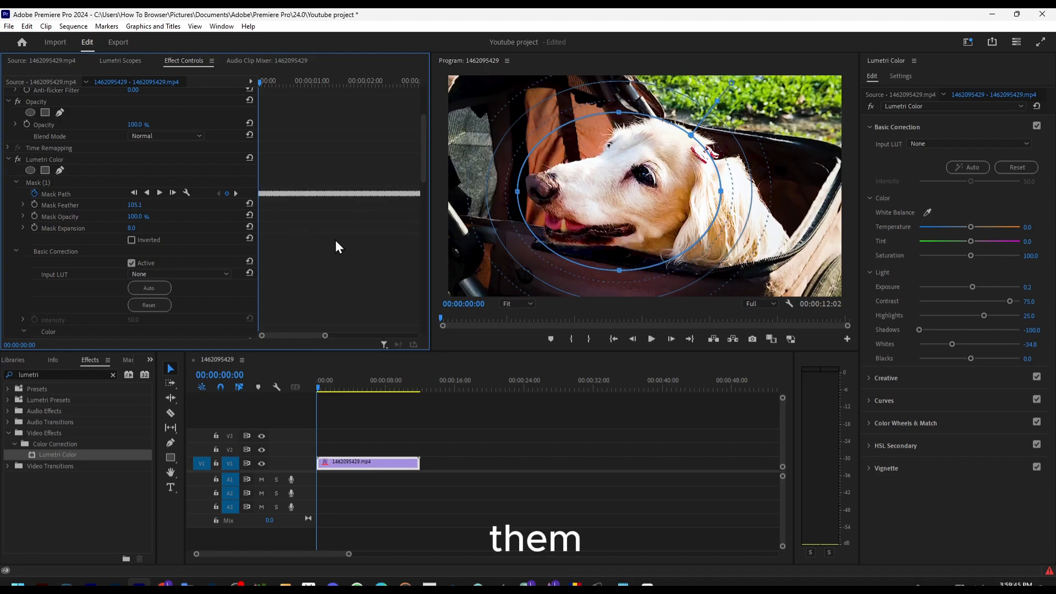
# - Try a Contrast of 100.0 and an Exposure of 0.2 on the masked effect at 00:00:01:04
pyautogui.moveTo(358, 382); pyautogui.dragTo(327, 385)
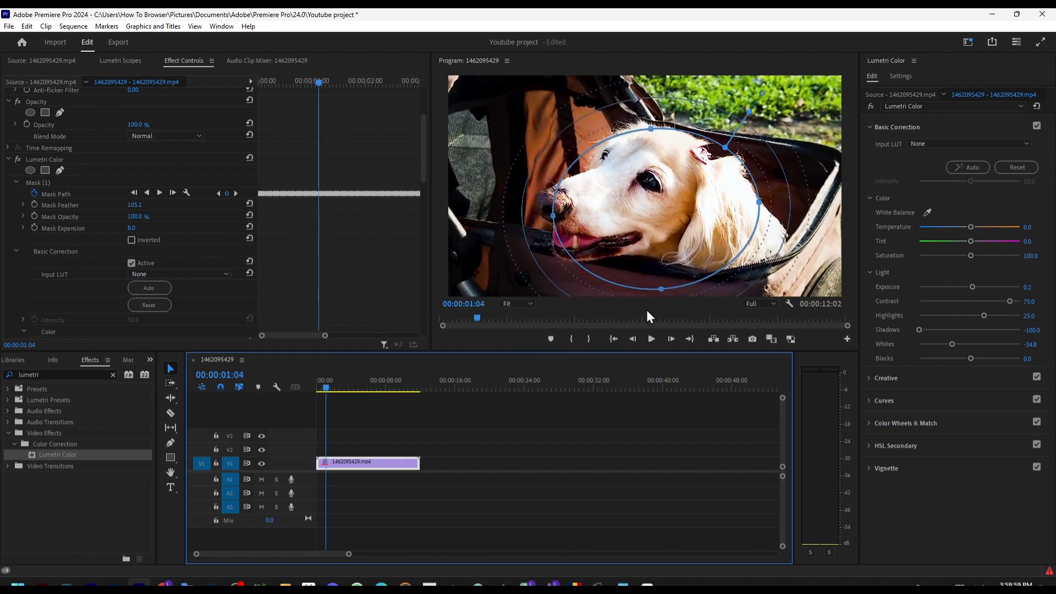
pyautogui.moveTo(1009, 301)
pyautogui.mouseDown()
pyautogui.moveTo(971, 302)
pyautogui.moveTo(990, 307)
pyautogui.mouseUp()
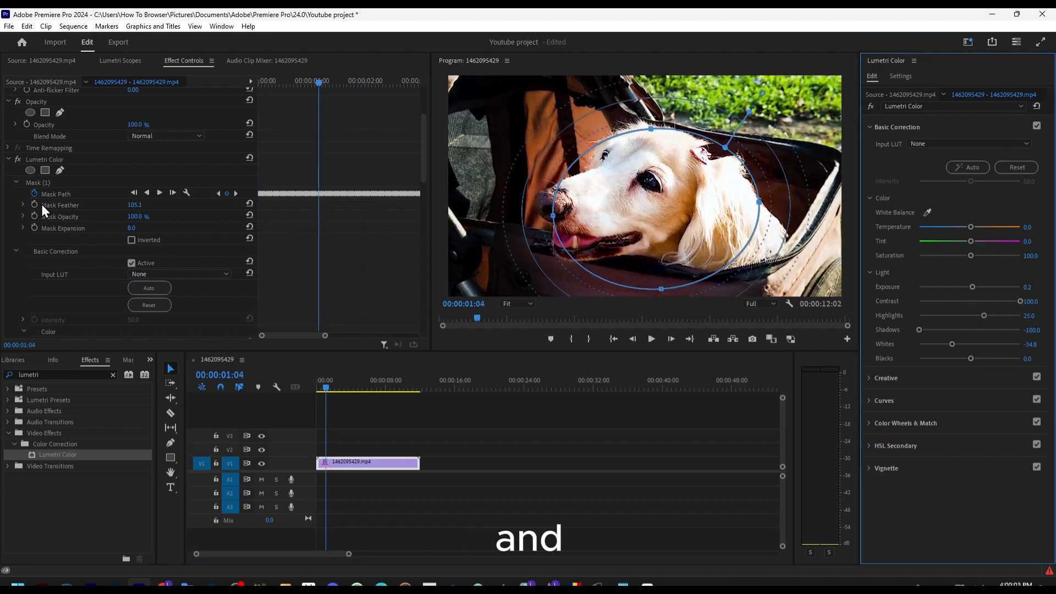
pyautogui.click(41, 161)
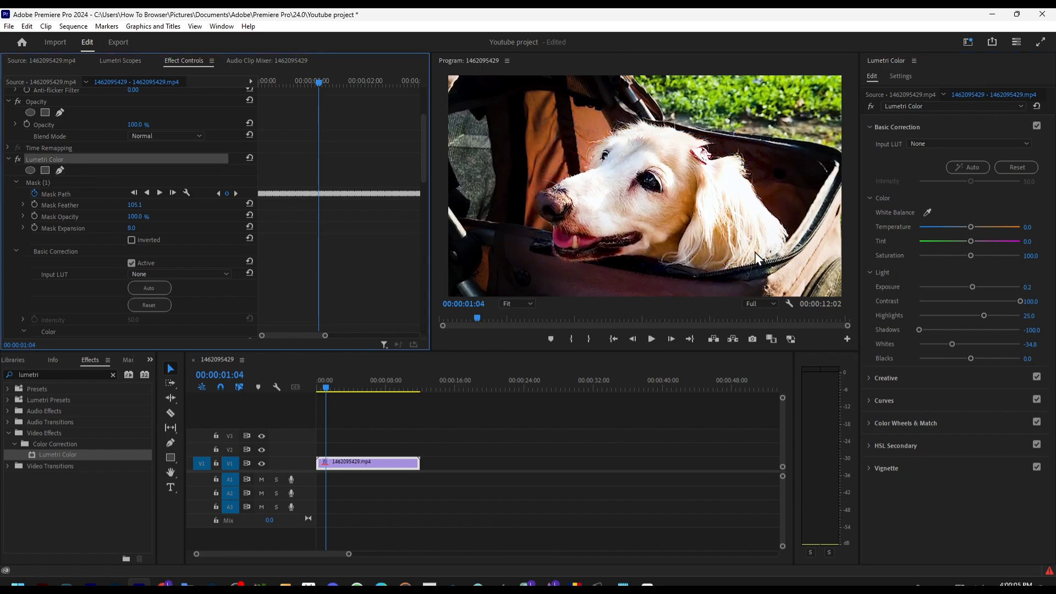
pyautogui.moveTo(968, 287)
pyautogui.mouseDown()
pyautogui.moveTo(978, 288)
pyautogui.moveTo(954, 281)
pyautogui.moveTo(993, 283)
pyautogui.moveTo(971, 284)
pyautogui.mouseUp()
pyautogui.scroll(5, 148, 177)
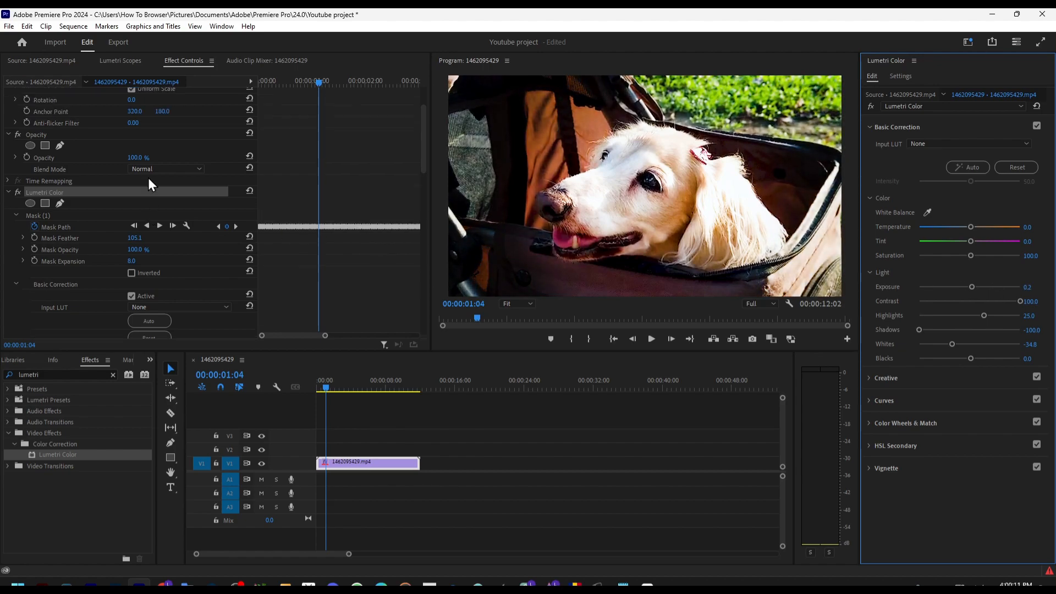
pyautogui.scroll(-4, 149, 174)
# - Scrub through the clip to 00:00:01:04, then set the Lumetri Color effect's Contrast to 100.0 and Exposure to 0.2
pyautogui.moveTo(369, 388); pyautogui.dragTo(391, 384)
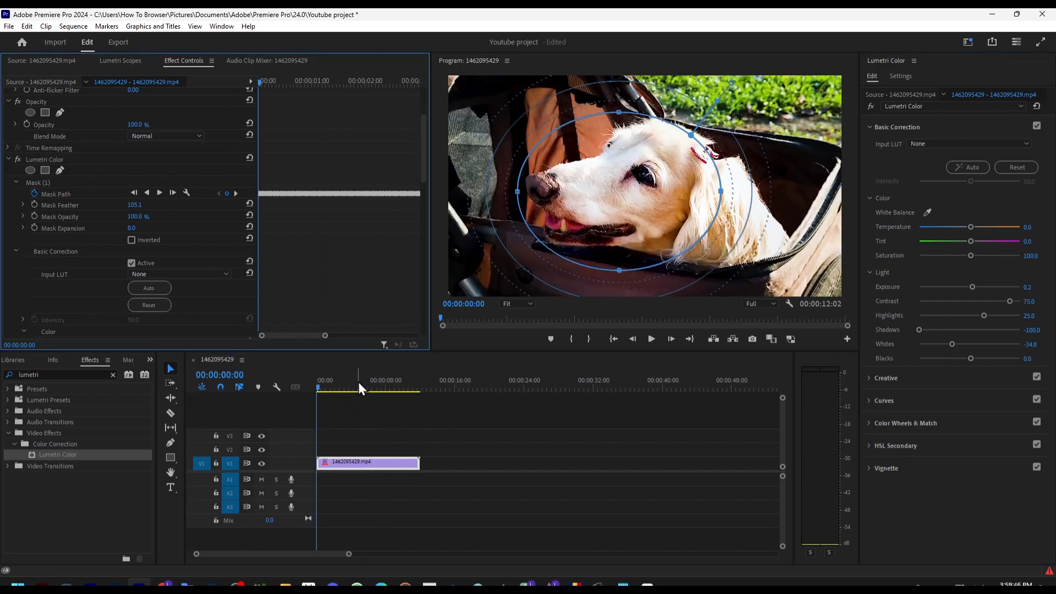
pyautogui.moveTo(358, 381); pyautogui.dragTo(326, 385)
pyautogui.moveTo(1010, 302); pyautogui.dragTo(986, 302)
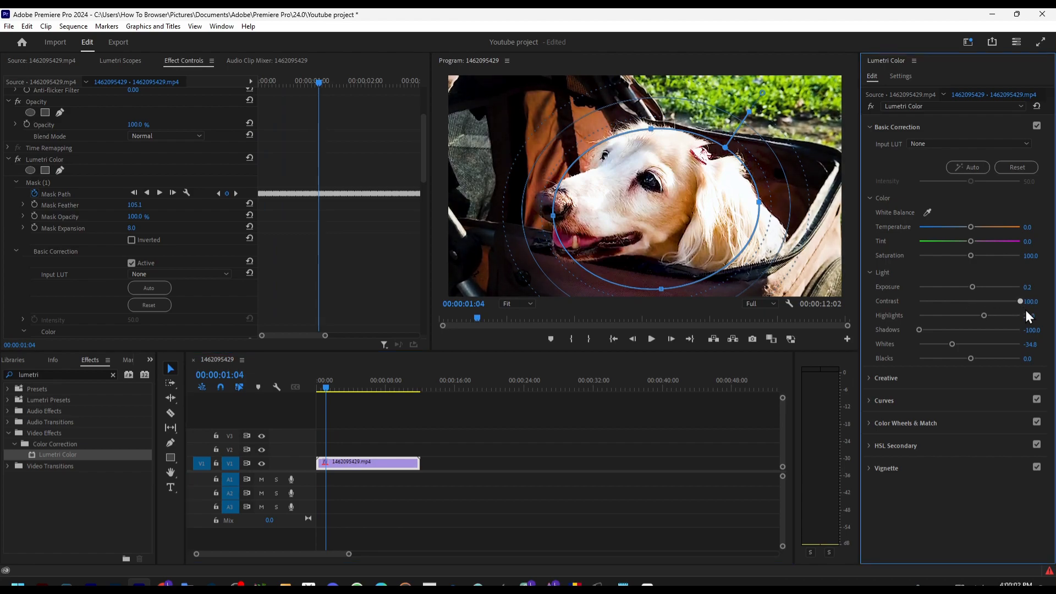
pyautogui.click(43, 161)
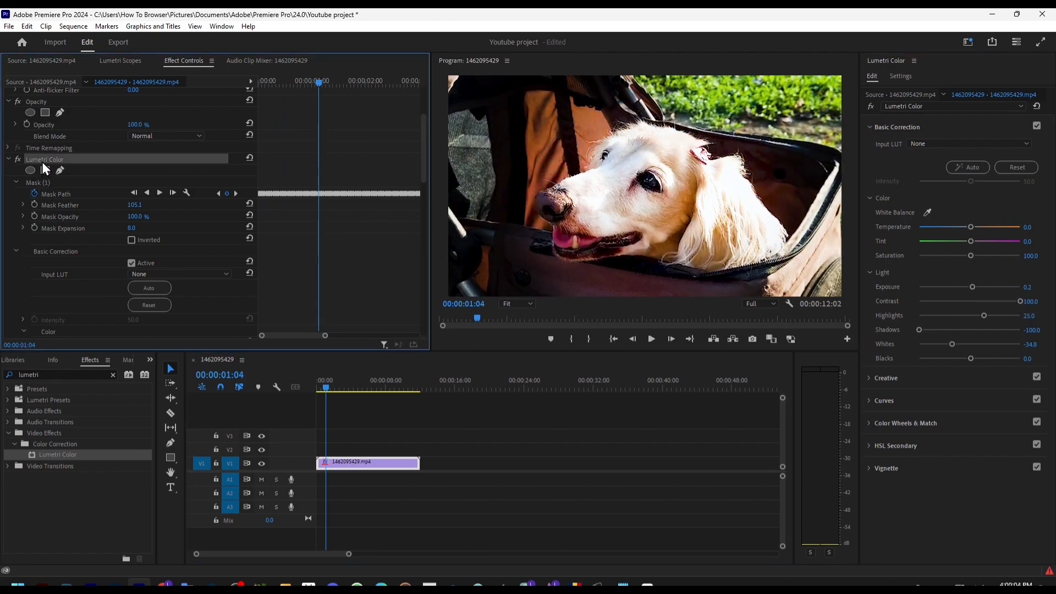
pyautogui.moveTo(968, 286)
pyautogui.mouseDown()
pyautogui.moveTo(984, 282)
pyautogui.moveTo(959, 282)
pyautogui.moveTo(994, 279)
pyautogui.moveTo(971, 283)
pyautogui.mouseUp()
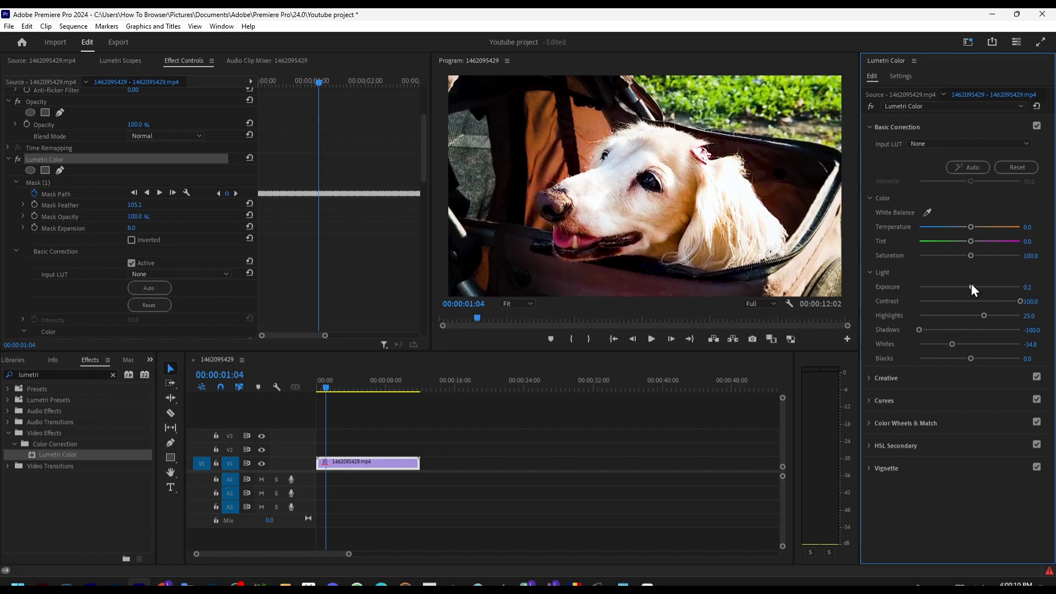
pyautogui.scroll(3, 148, 177)
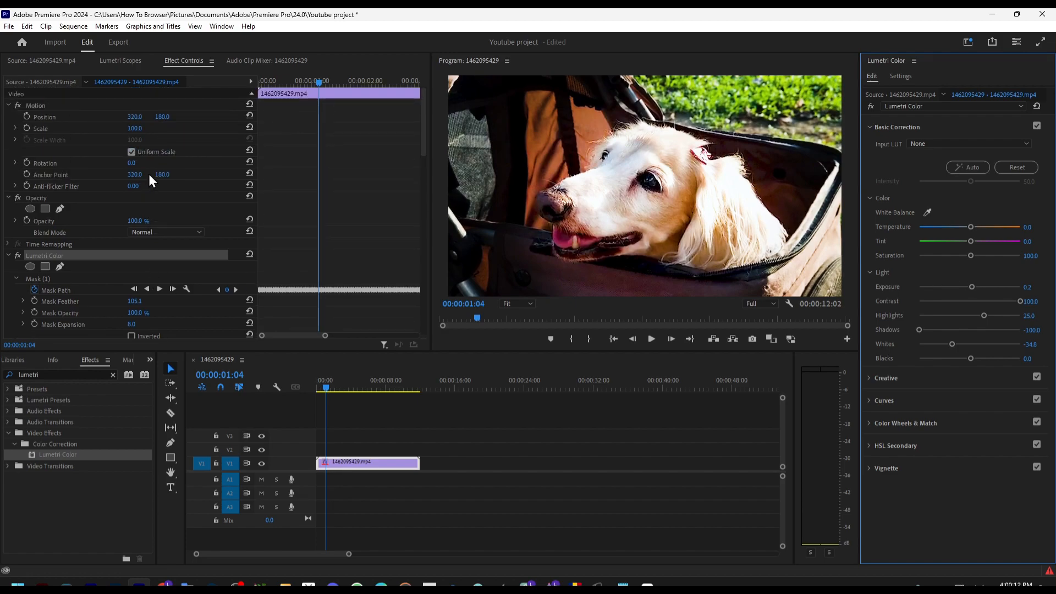